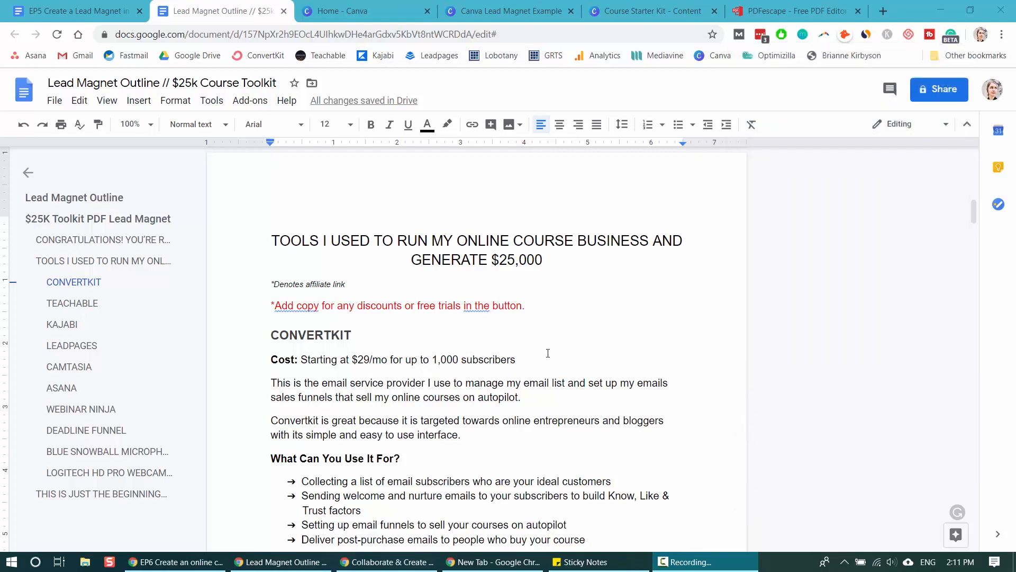
scroll(548, 353, "down", 2)
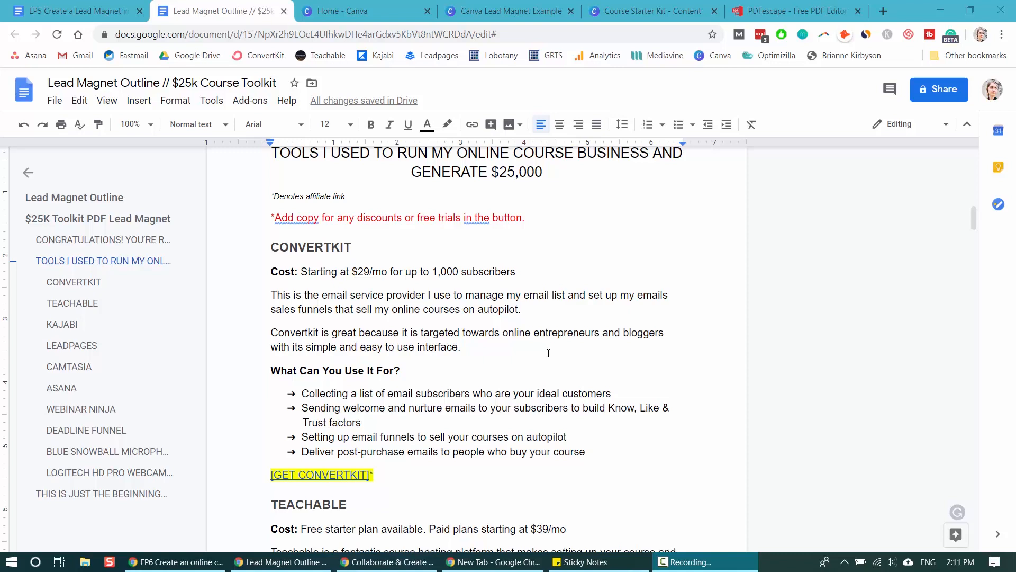
scroll(548, 353, "up", 2)
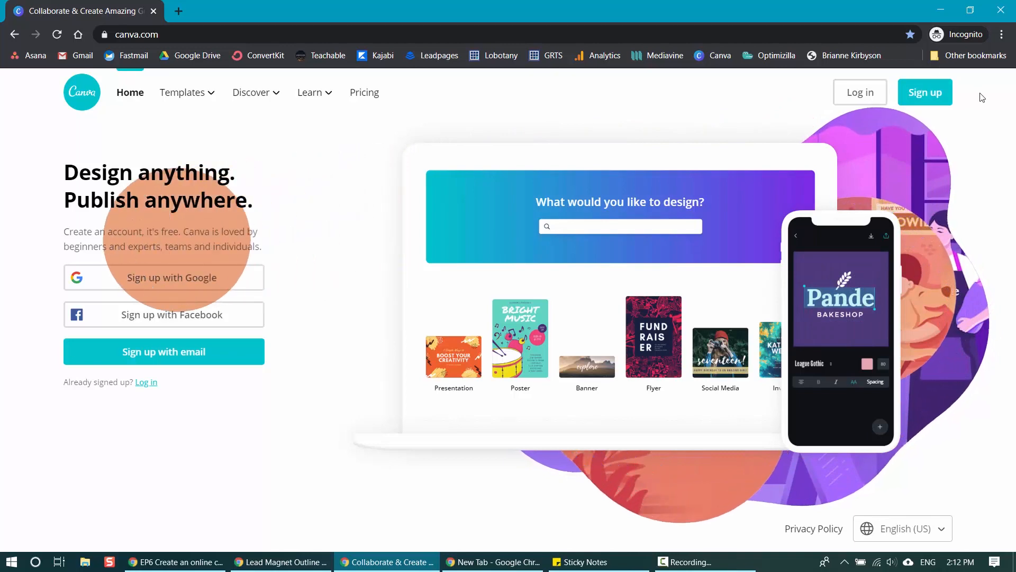
Switch to the signed-in Canva home page and create a new blank Letter design
left_click(356, 12)
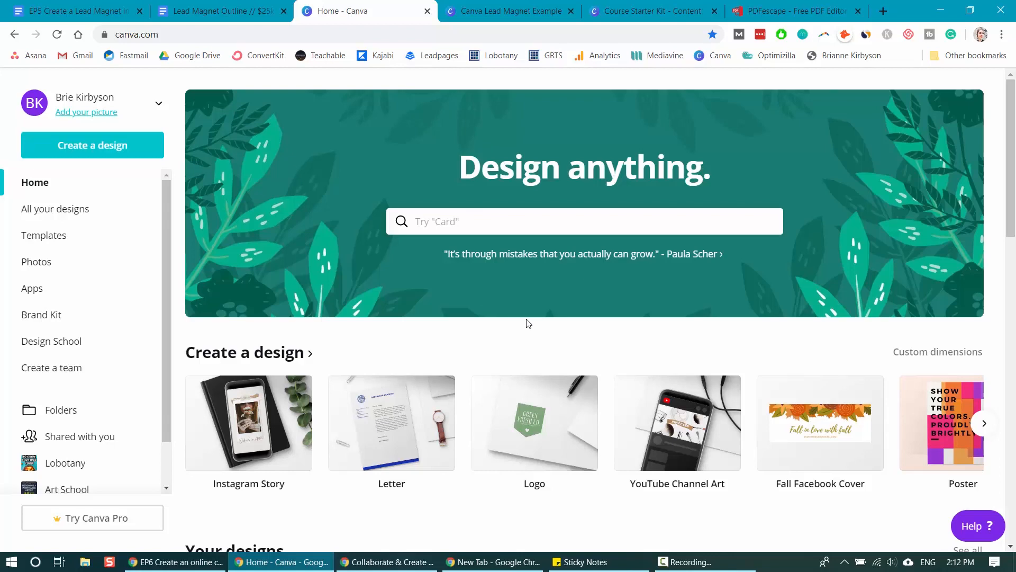
scroll(528, 323, "down", 3)
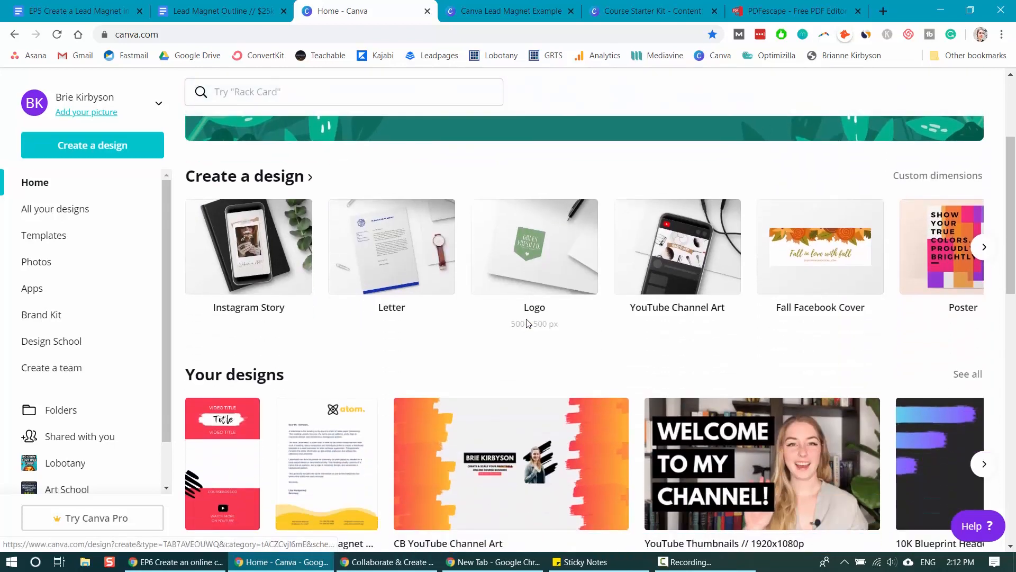
scroll(521, 315, "up", 3)
scroll(698, 360, "down", 6)
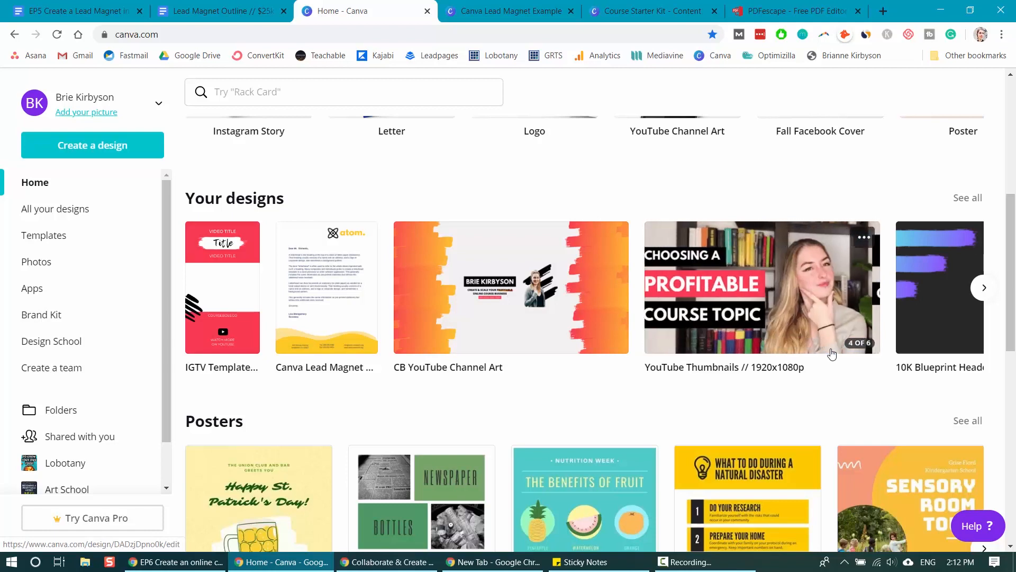
scroll(688, 312, "up", 7)
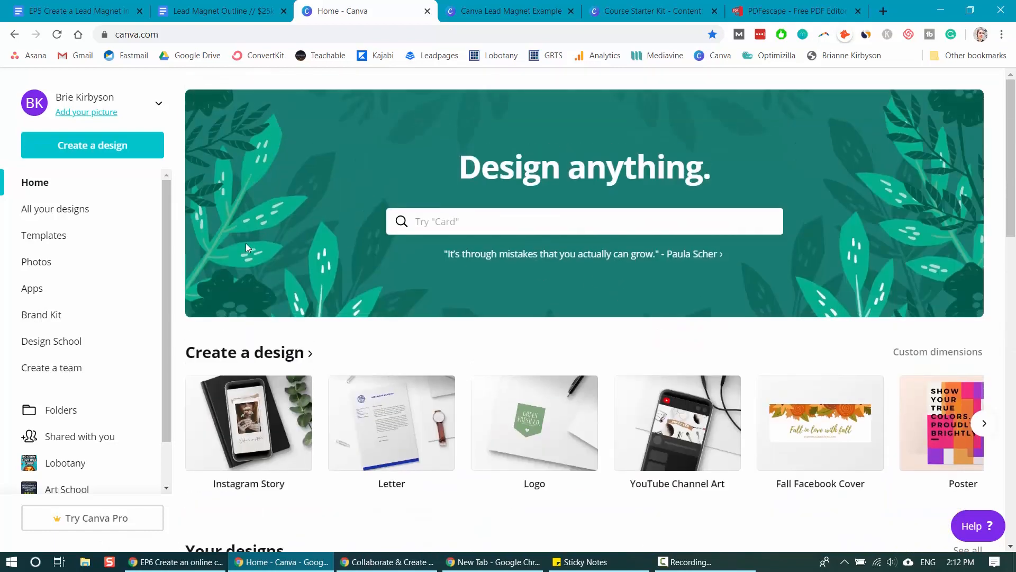
left_click(94, 157)
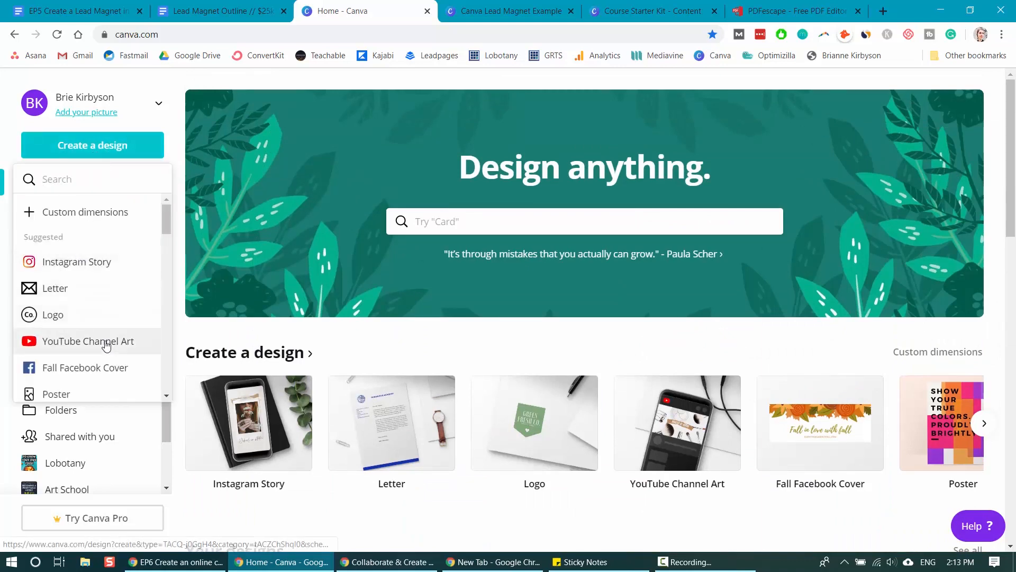
scroll(107, 341, "down", 2)
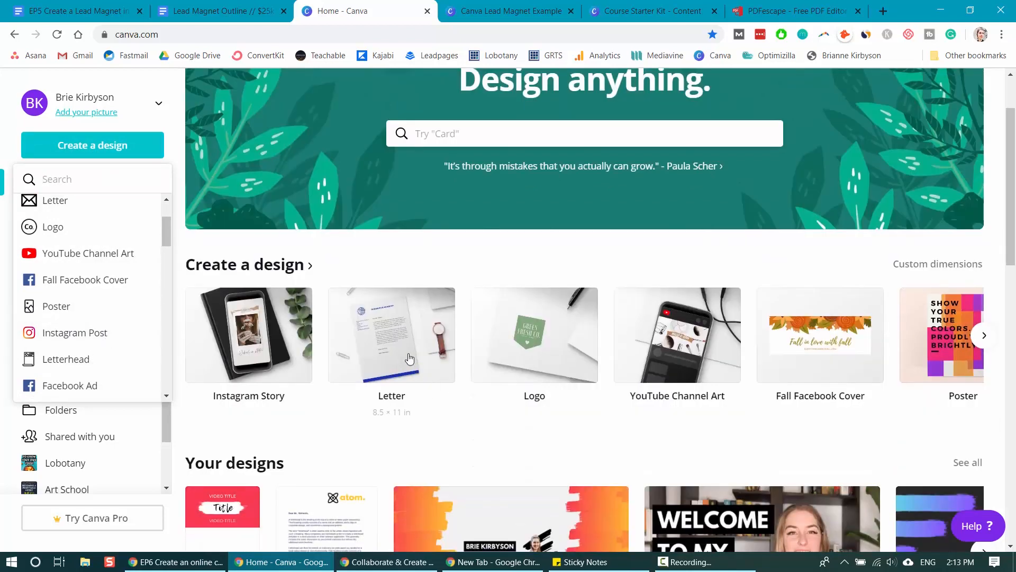
left_click(105, 335)
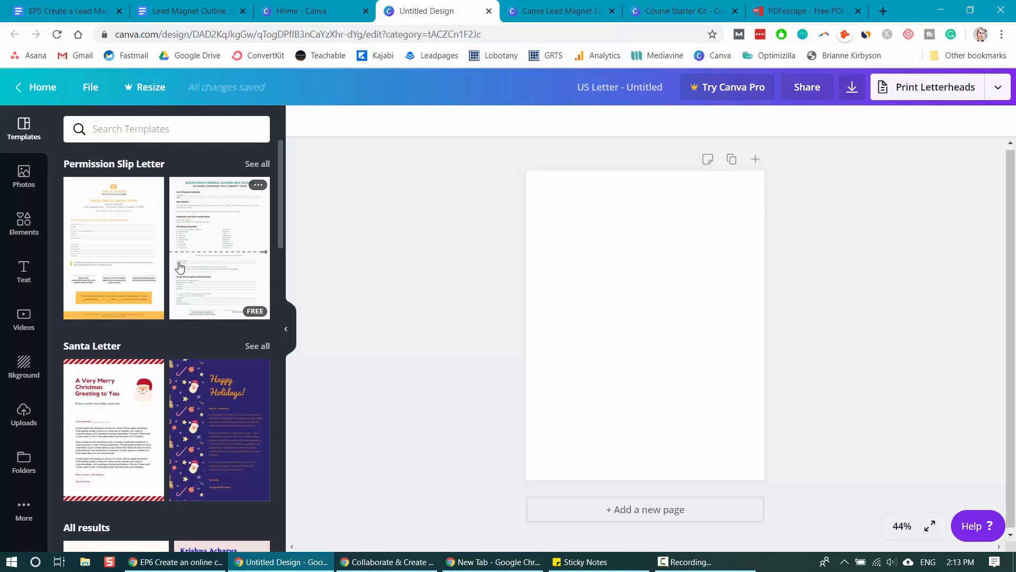
Browse the letter templates and switch to the open design "Canva Lead Magnet Example"
scroll(182, 268, "down", 5)
scroll(181, 268, "up", 5)
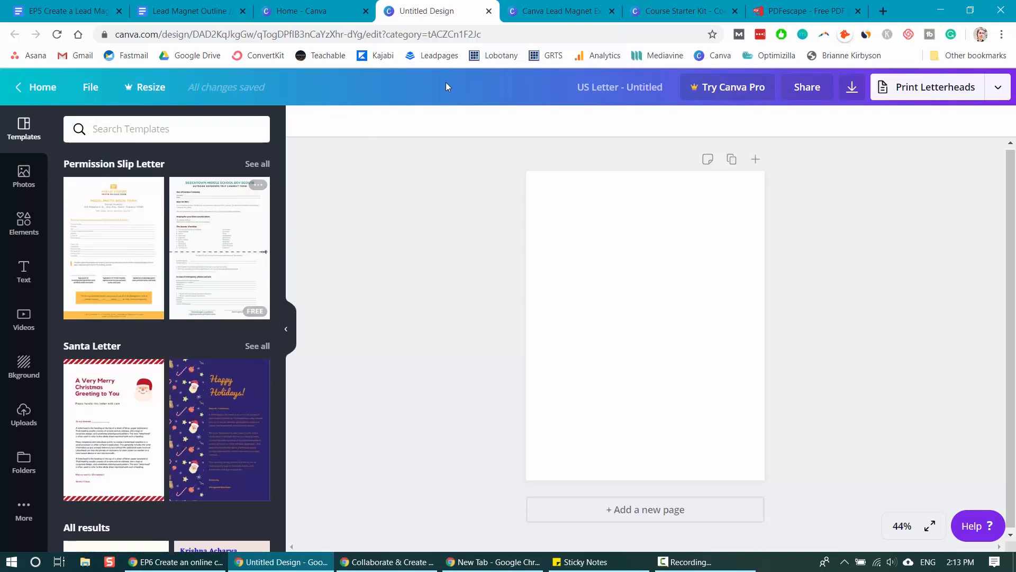
left_click(529, 11)
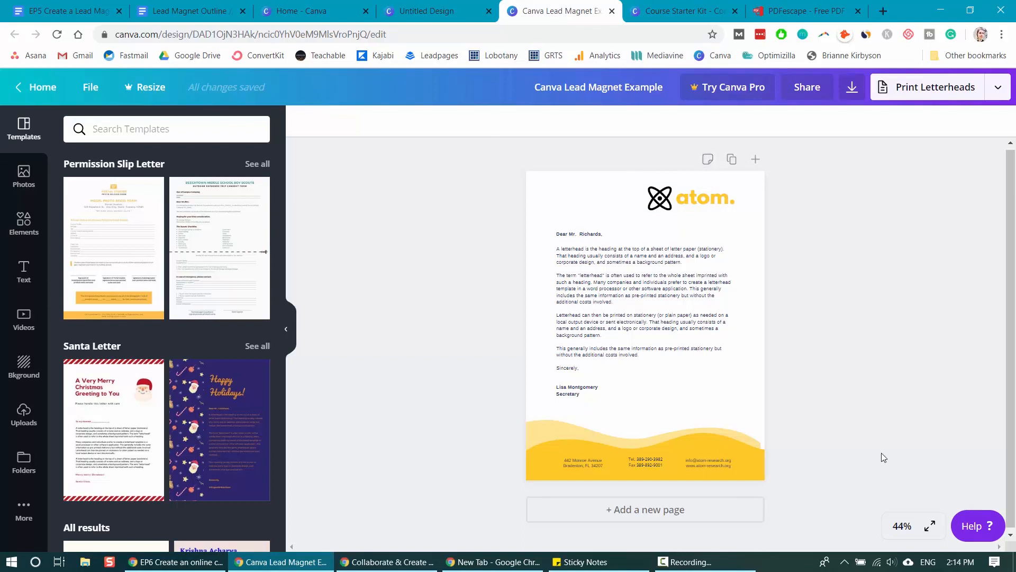
Recolor the front yellow wave at the foot of the page with the cherry red #f93b50 copied from the sticky note
left_click(544, 448)
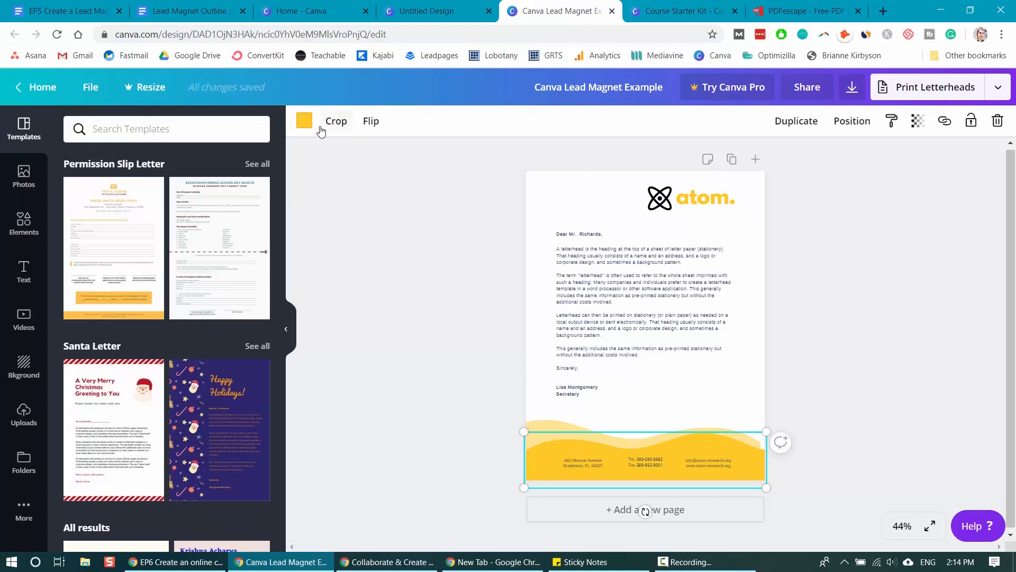
left_click(304, 123)
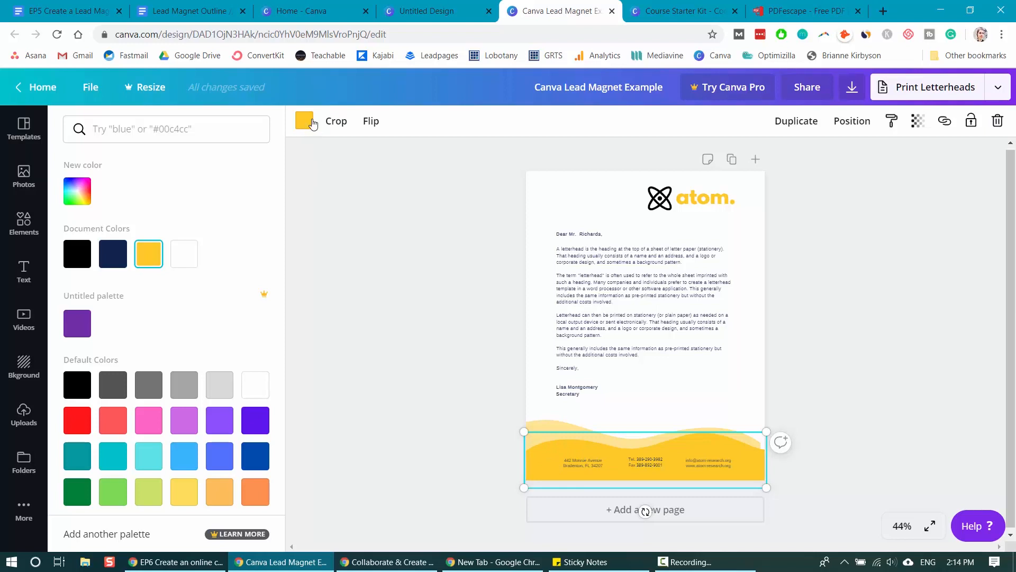
left_click(78, 194)
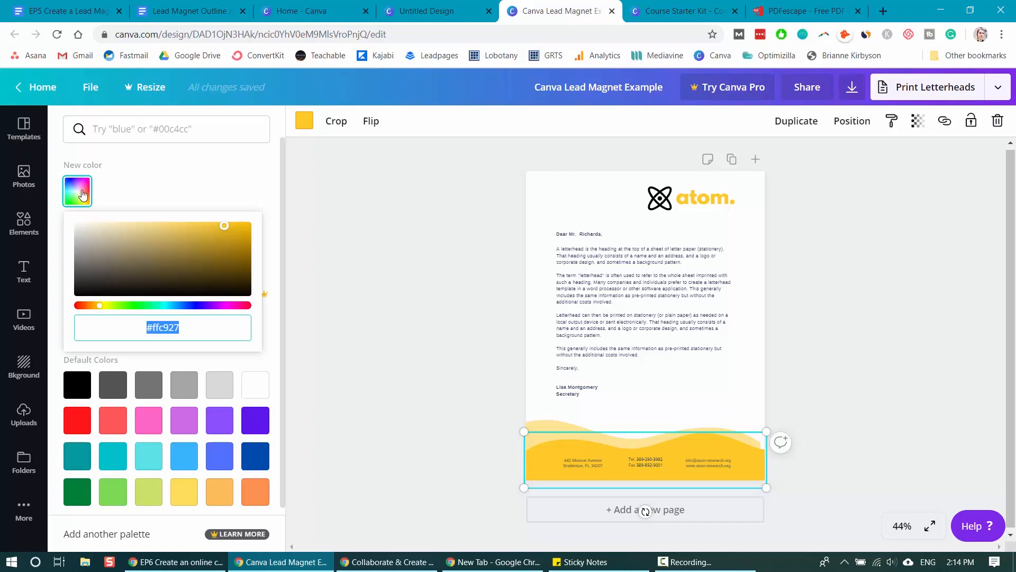
left_click(618, 568)
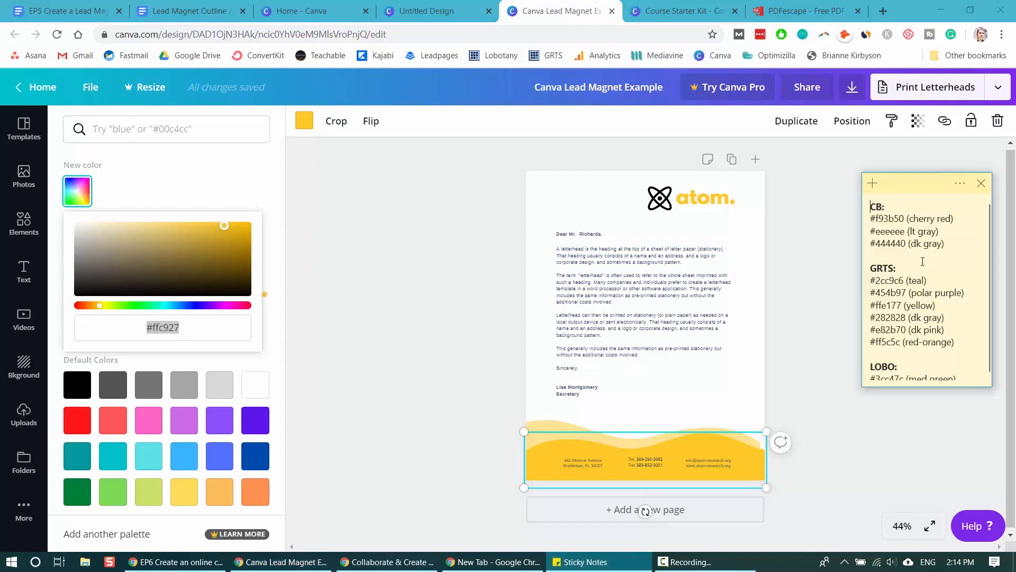
double_click(891, 218)
key("ctrl+c")
left_click(174, 328)
double_click(174, 329)
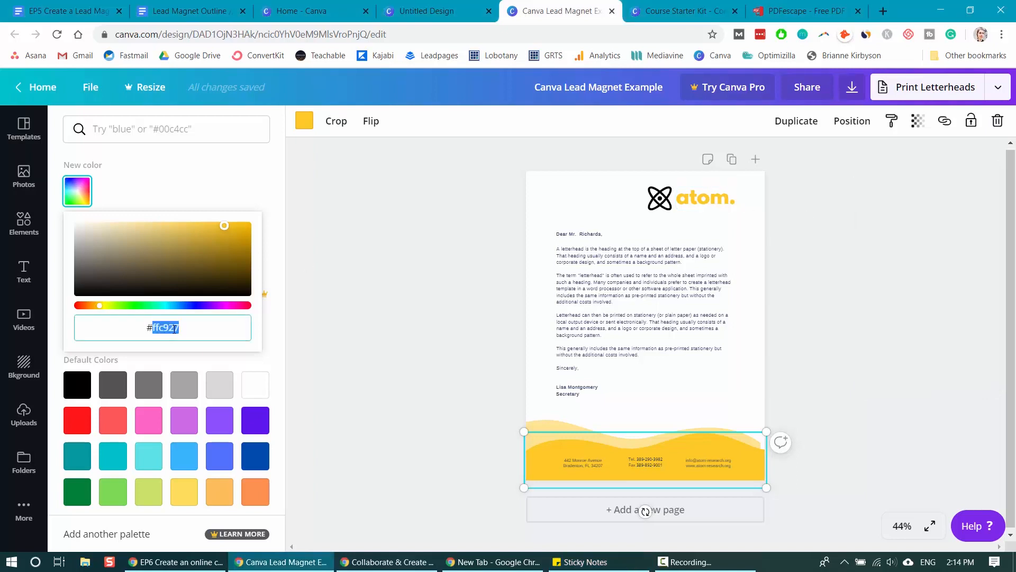
key("ctrl+v")
key("Return")
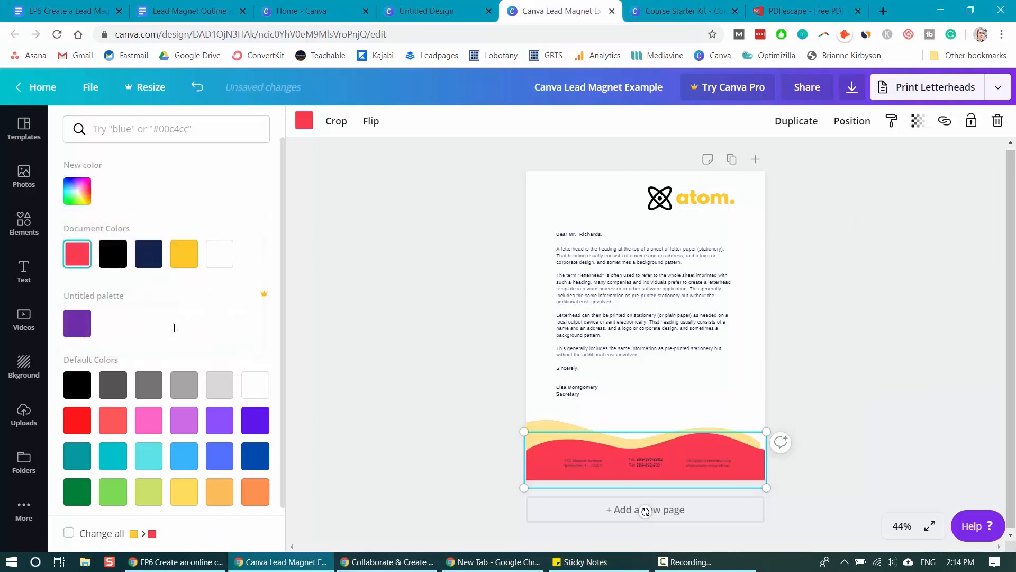
Recolor the pale yellow back wave with the cherry red from the document colors
left_click(553, 426)
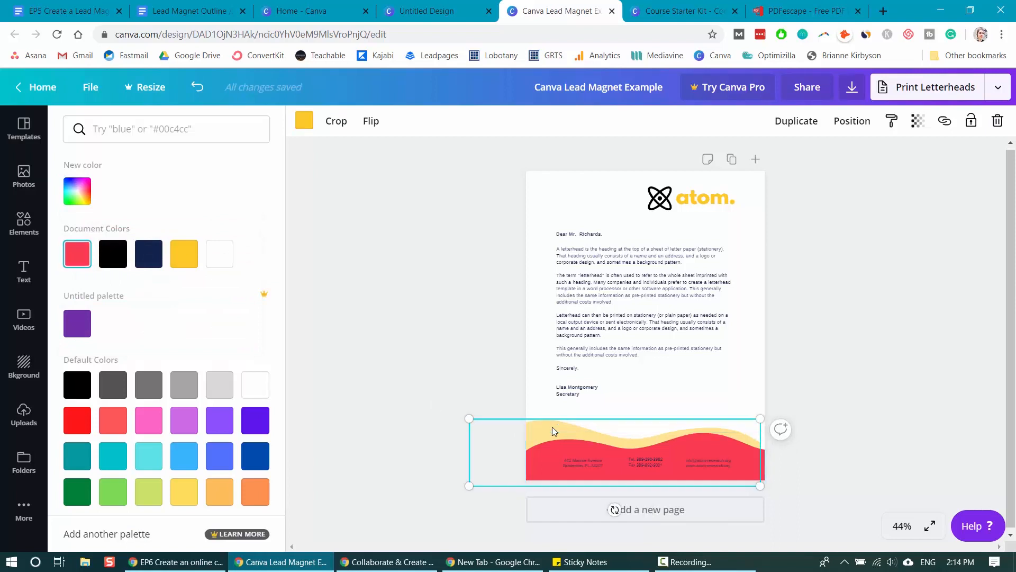
left_click(307, 126)
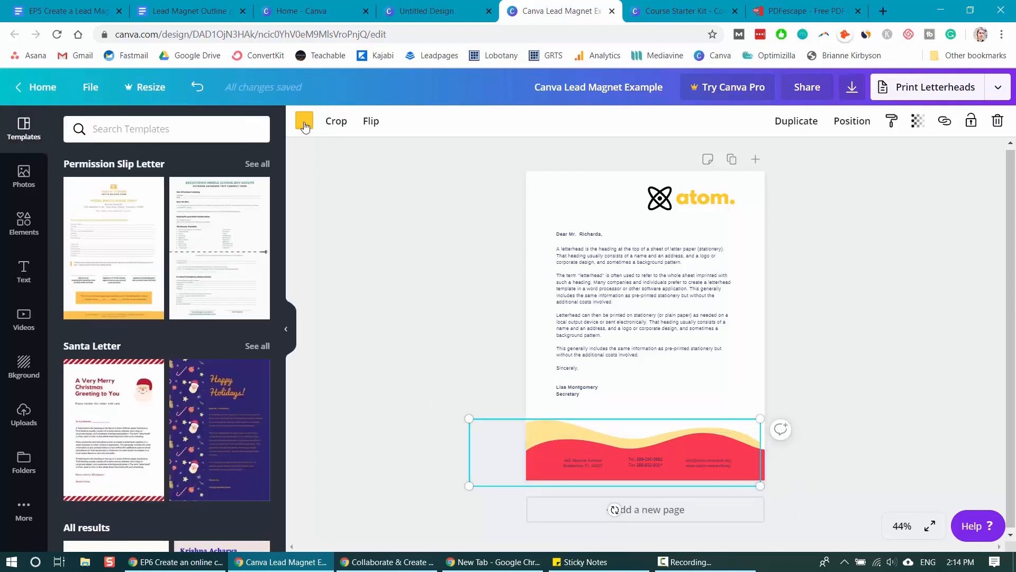
left_click(304, 126)
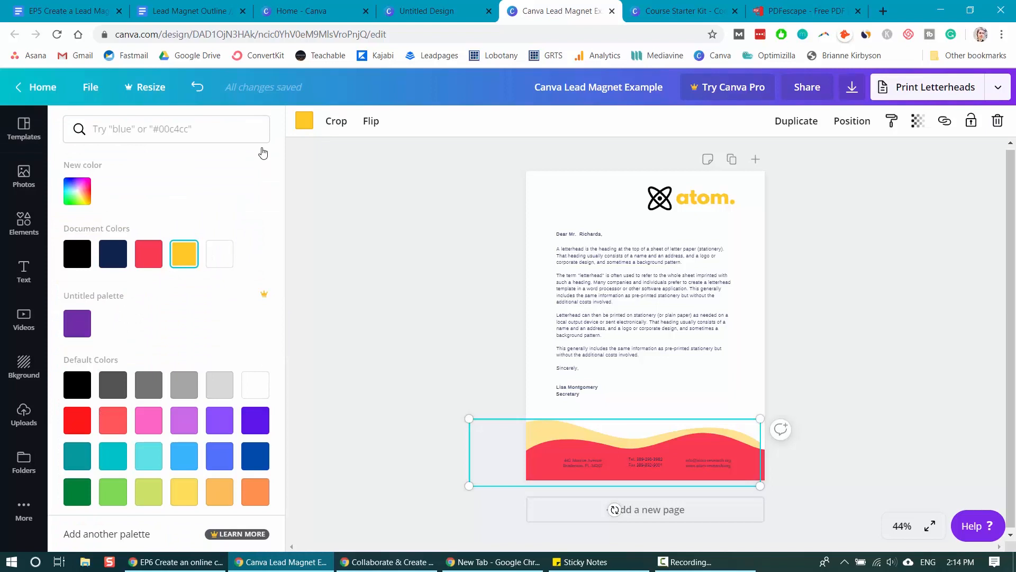
left_click(148, 253)
key("Escape")
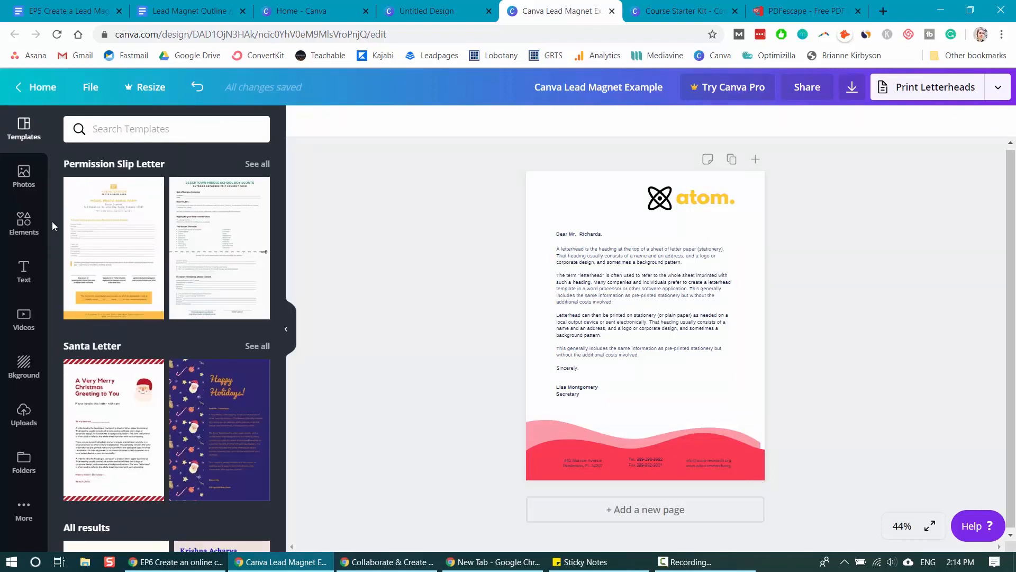
Upload the COURSE BOSS logo image from the Branding folder inside Course Boss
left_click(23, 415)
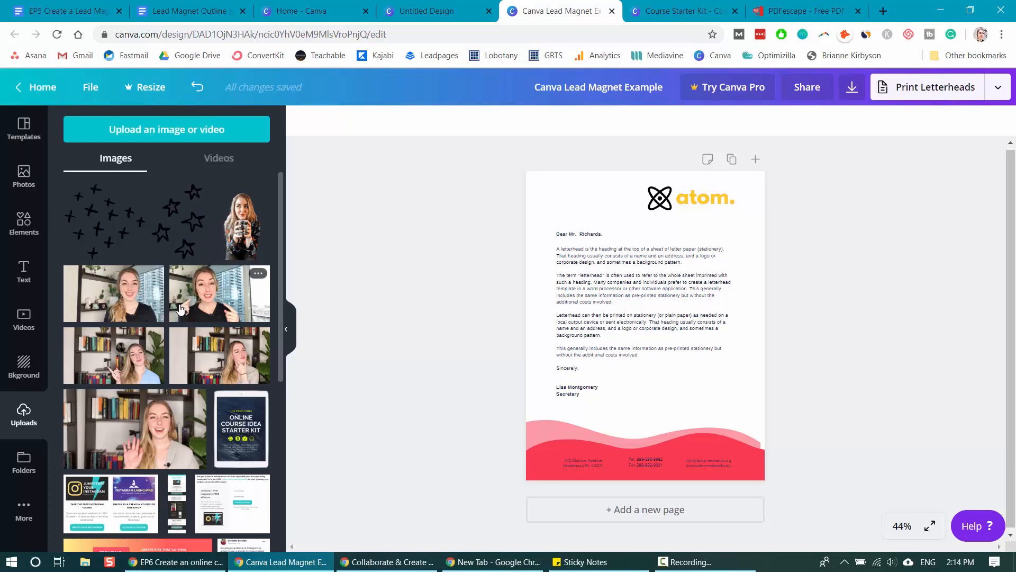
left_click(170, 133)
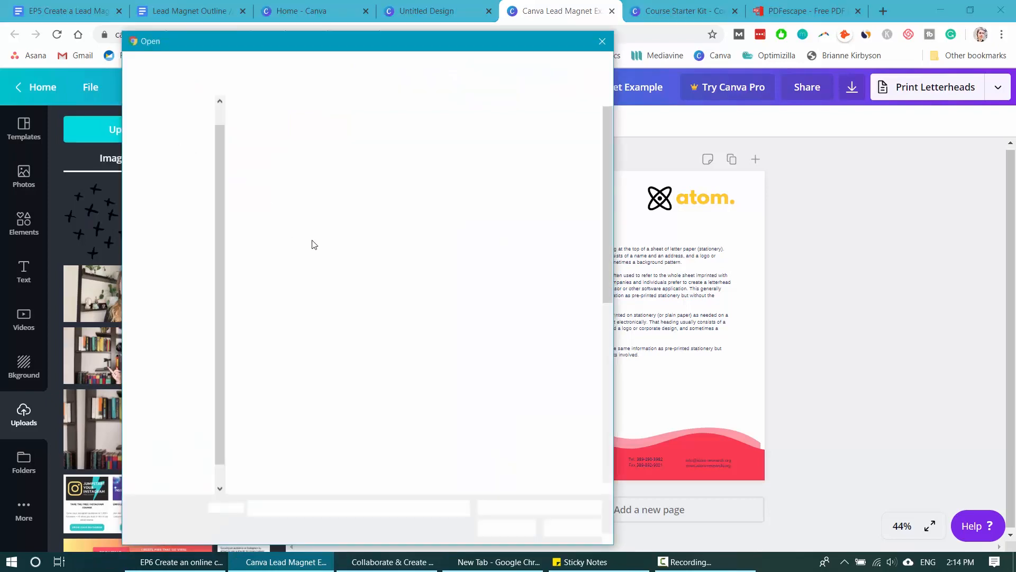
left_click(179, 214)
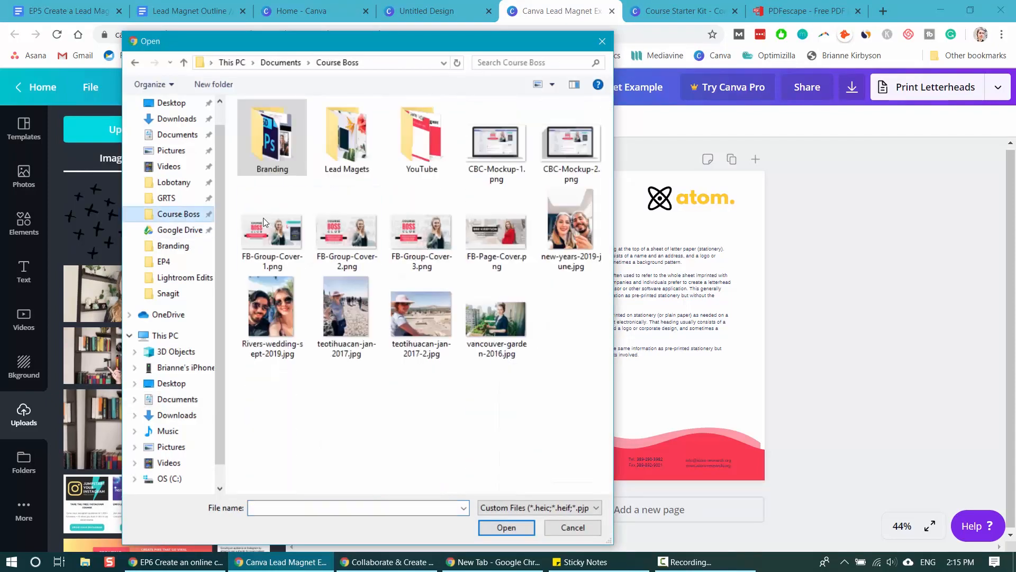
double_click(265, 154)
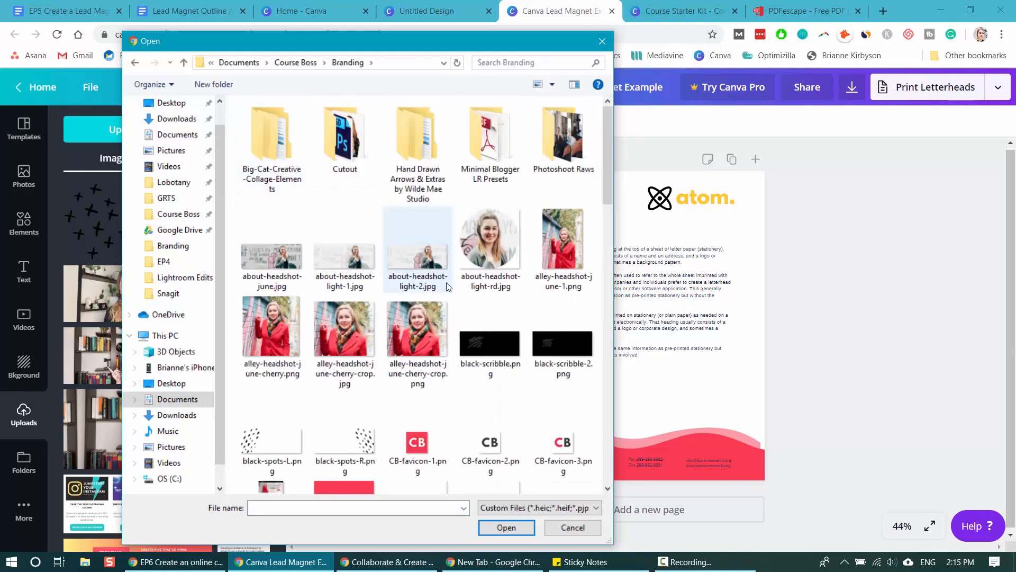
scroll(469, 294, "down", 5)
scroll(469, 293, "down", 4)
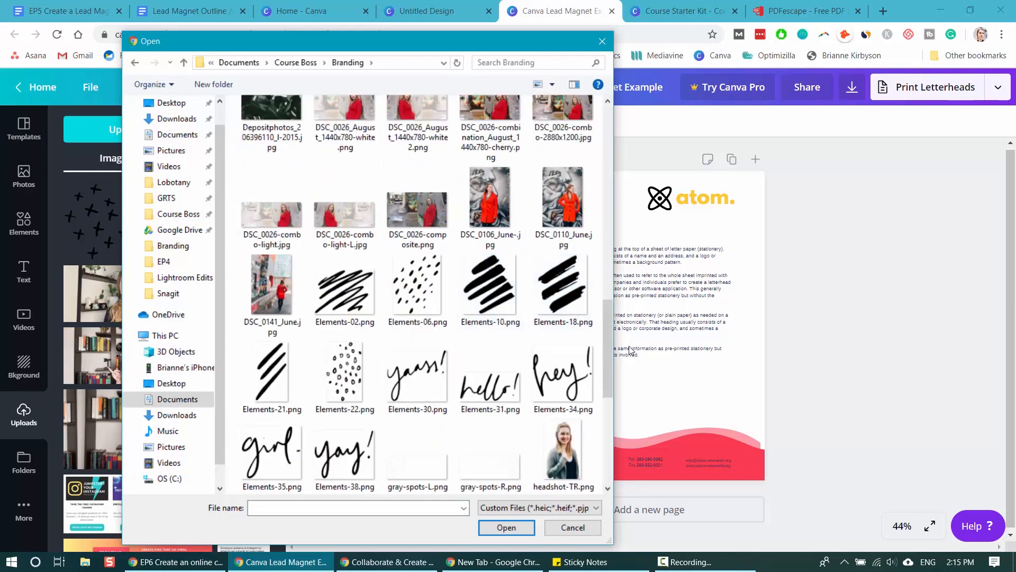
left_click_drag(606, 345, 604, 235)
left_click(425, 272)
left_click(507, 527)
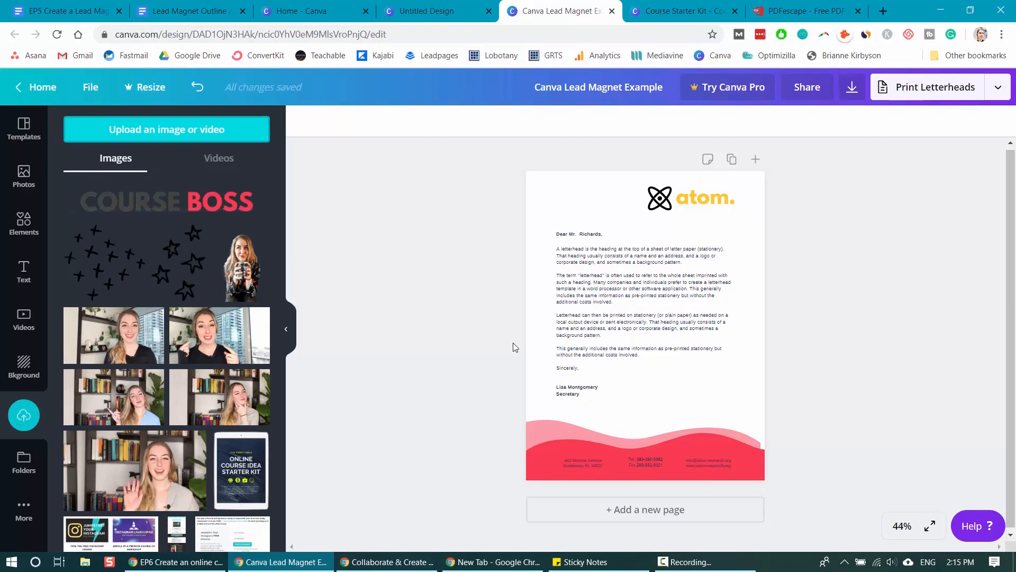
Delete the "atom." text and the atom icon from the header of the letter
left_click(700, 196)
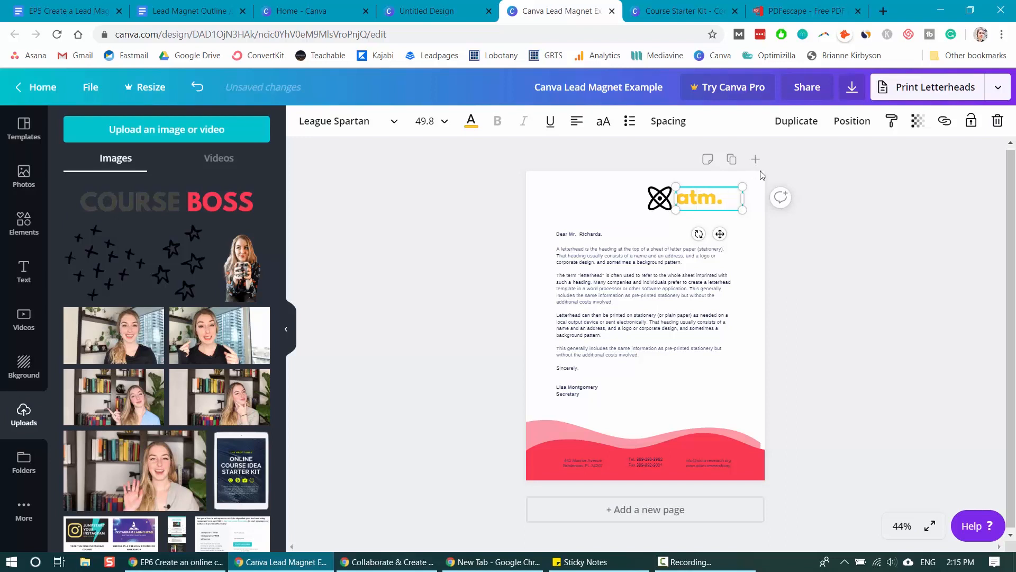
left_click(997, 121)
left_click(998, 120)
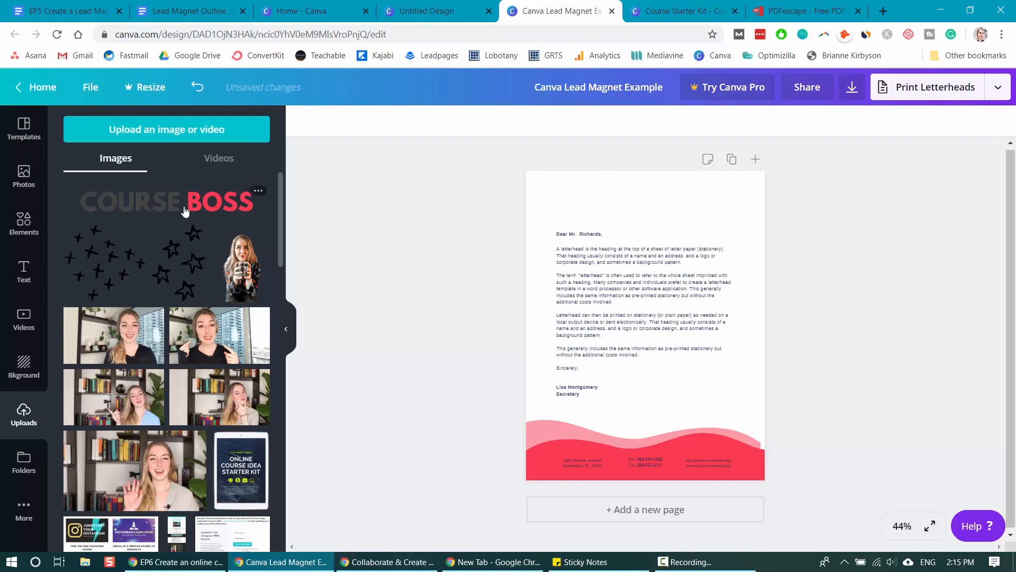
Place the uploaded COURSE BOSS logo in the header, scale it down and center it near the page's upper edge
left_click_drag(156, 212, 613, 205)
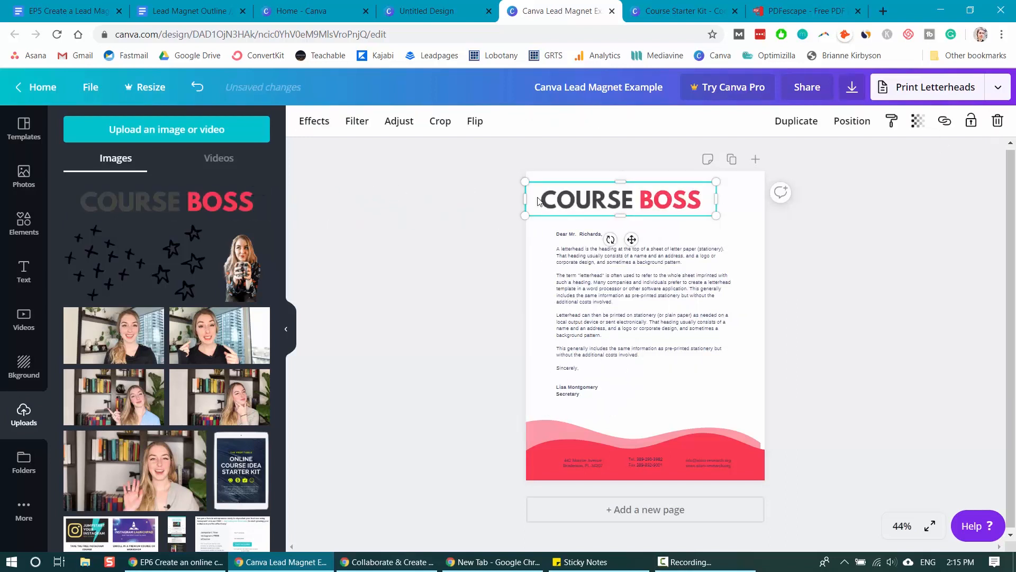
left_click_drag(524, 182, 578, 190)
left_click_drag(651, 212, 687, 203)
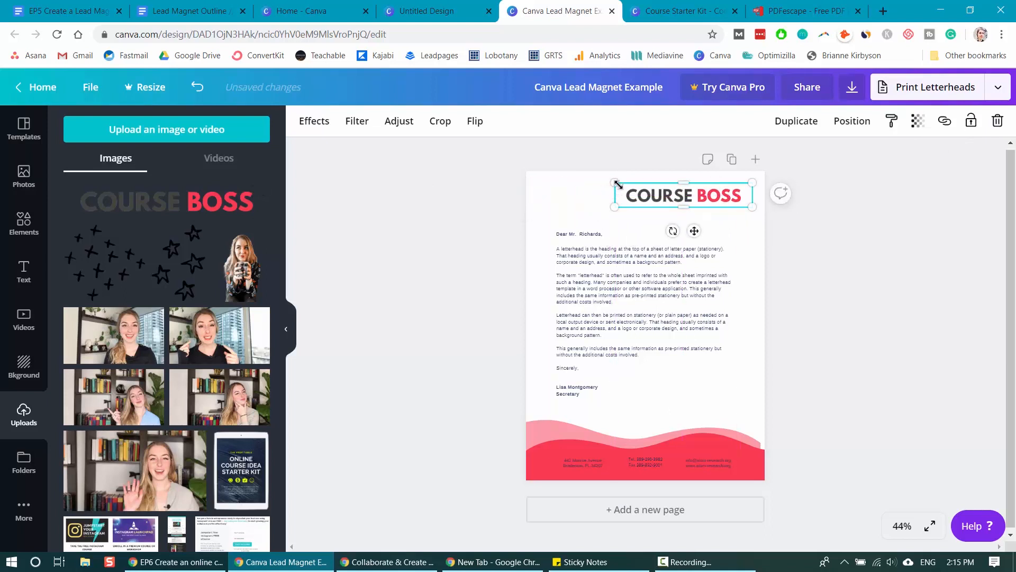
left_click_drag(618, 187, 628, 189)
left_click(422, 247)
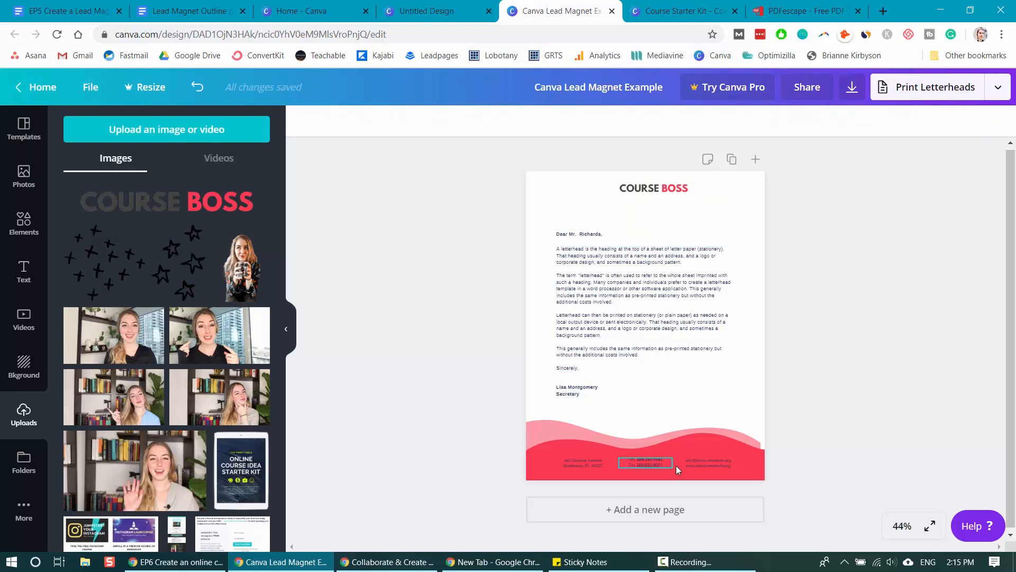
Delete the email and website text box and the telephone and fax text box from the red footer
left_click(701, 460)
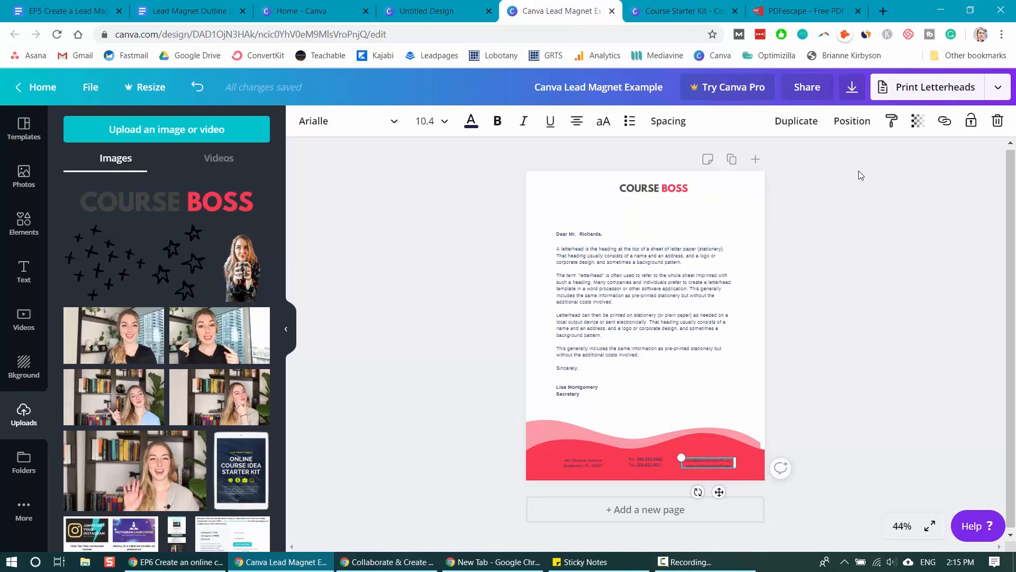
left_click(997, 120)
left_click(642, 462)
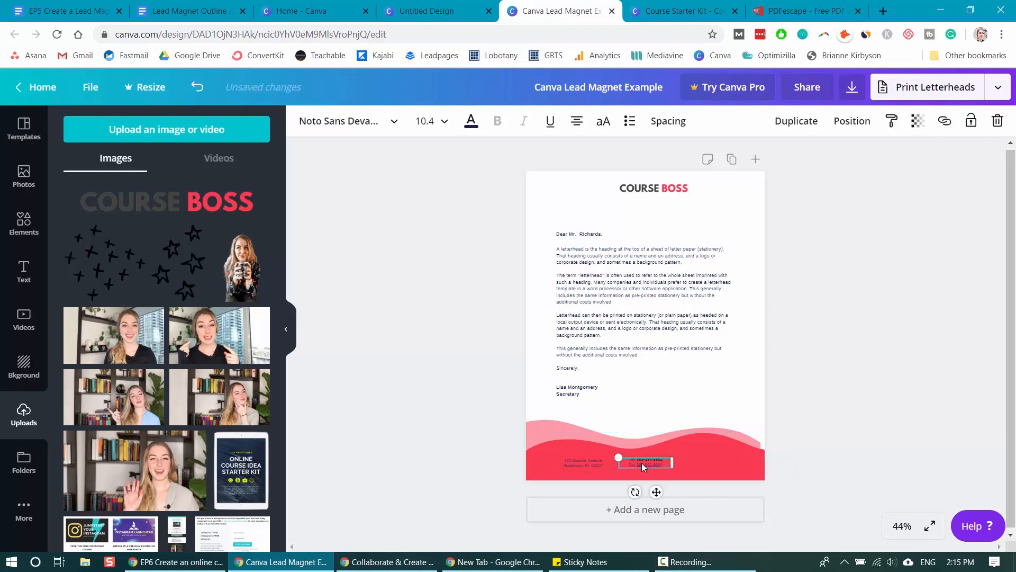
left_click(997, 120)
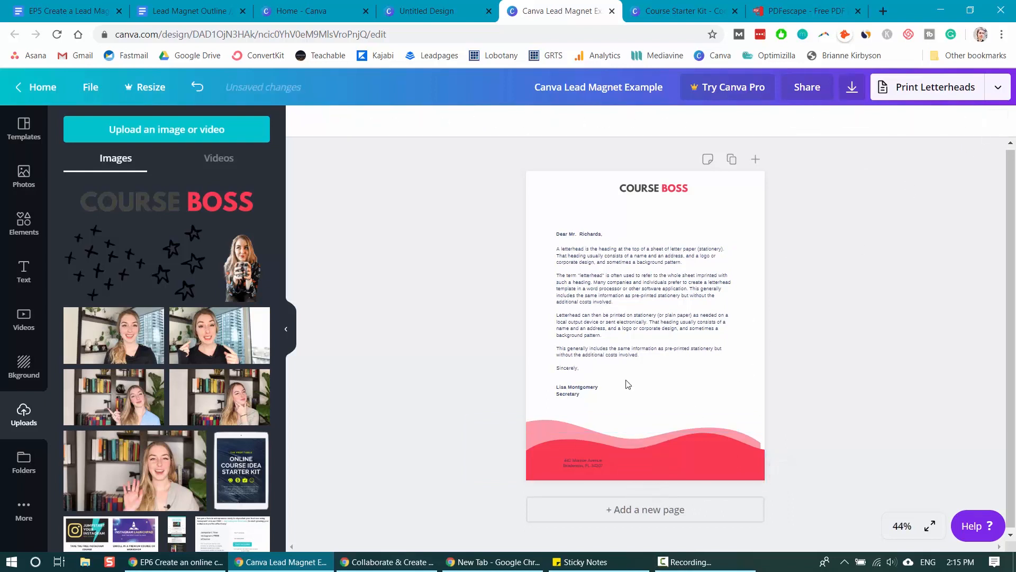
Delete the address text box from the red footer and shift the COURSE BOSS logo to the header's horizontal center
left_click(583, 461)
left_click(997, 121)
left_click_drag(647, 185, 639, 186)
Replace all of the letter's body text with the copied CONVERTKIT section from the lead magnet outline
left_click(608, 304)
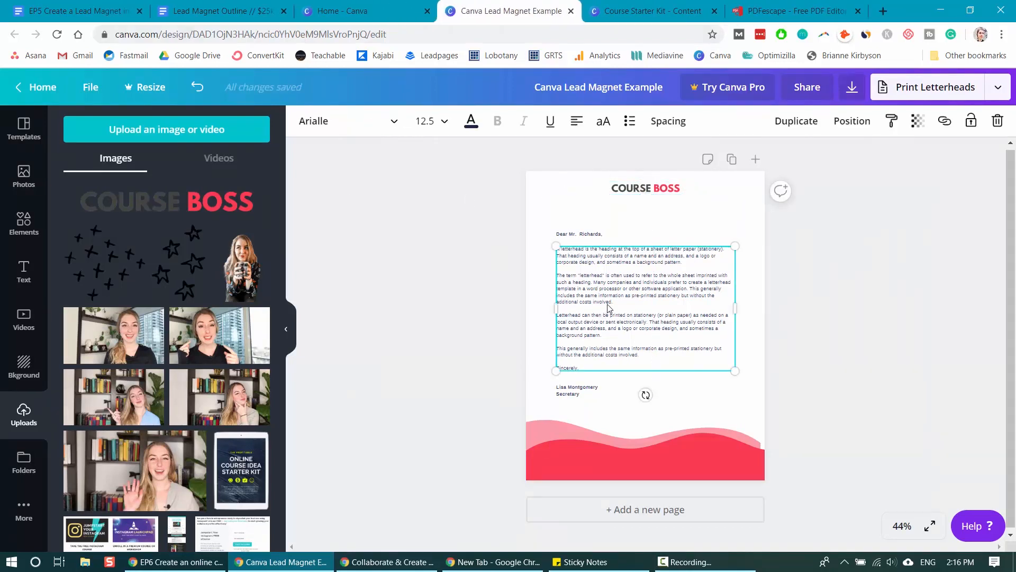
triple_click(608, 304)
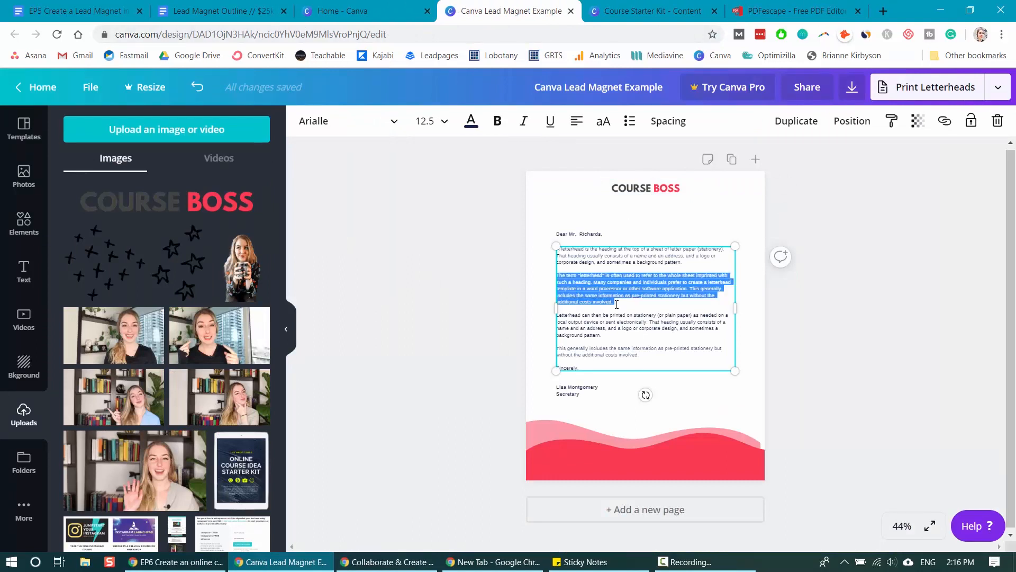
key("ctrl+a")
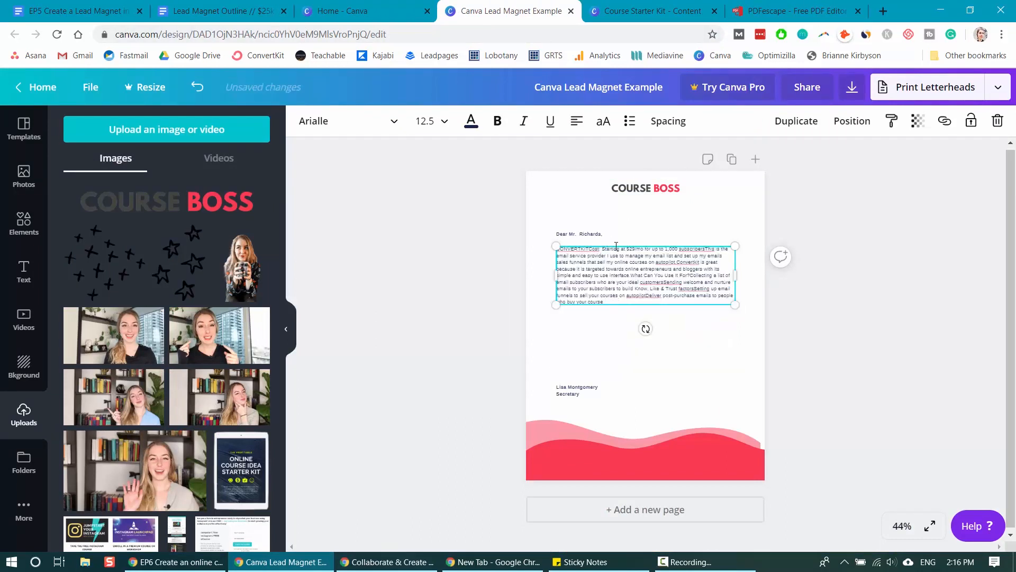
Put the CONVERTKIT title and the "Cost: Starting at $29/mo" text on separate lines, with a blank line after the cost
left_click(908, 525)
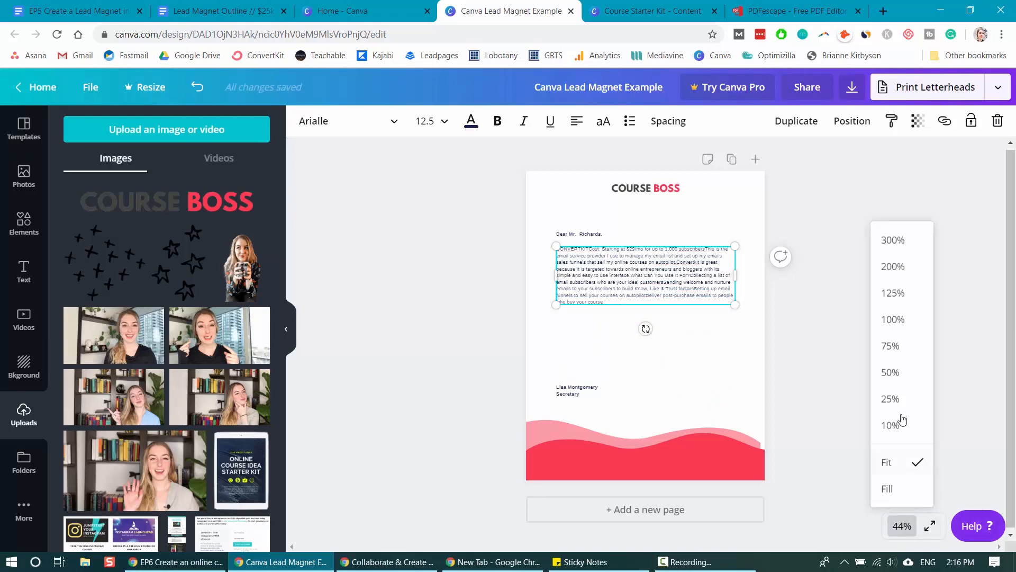
left_click(902, 321)
scroll(581, 260, "up", 3)
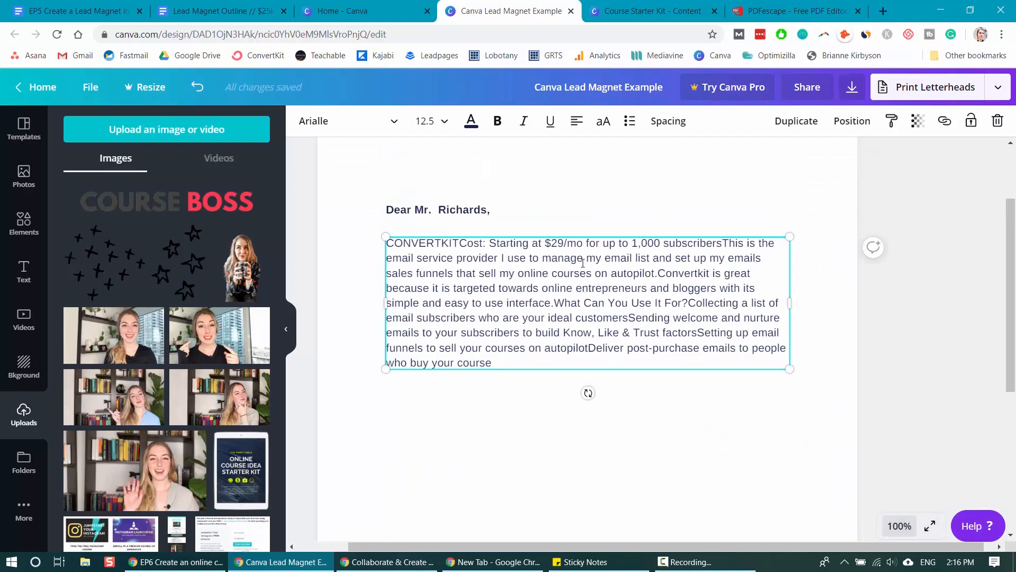
scroll(529, 254, "down", 3)
scroll(465, 245, "up", 2)
left_click(459, 241)
key("Return")
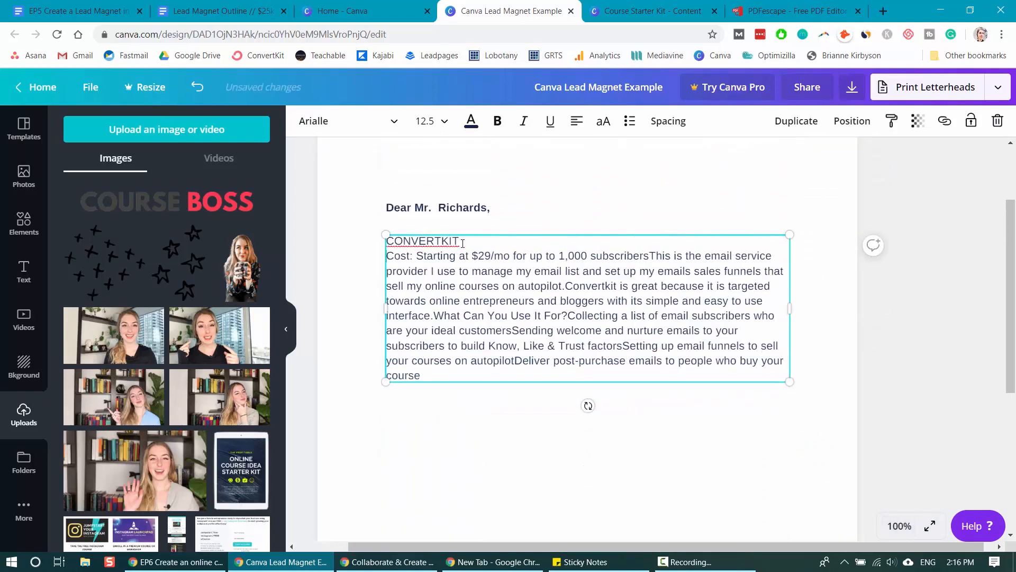
left_click(649, 256)
key("Return")
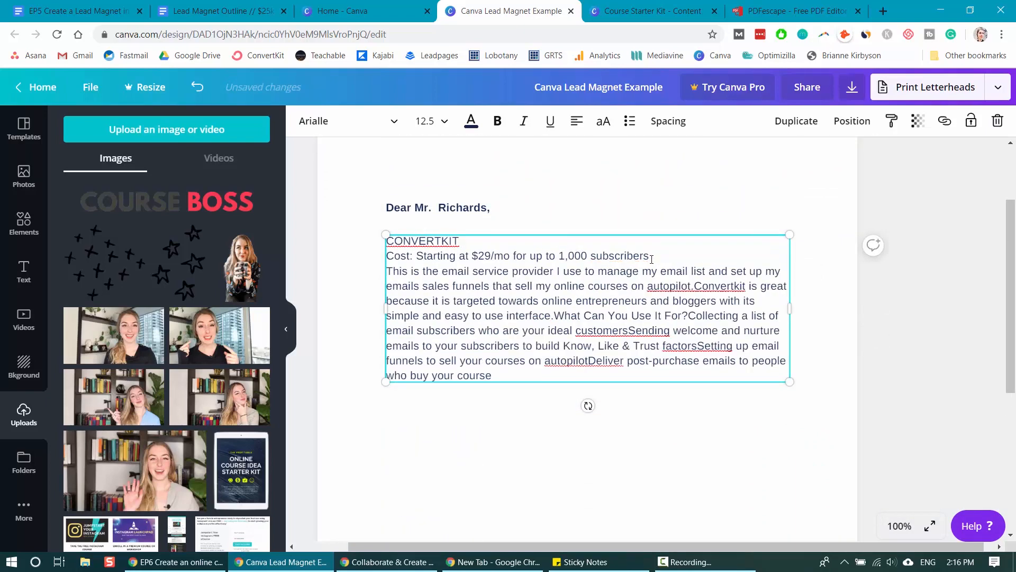
key("Return")
Insert blank lines after "autopilot." and after "easy to use interface." to separate the two description paragraphs from the text that follows
left_click(694, 300)
key("Return")
key("Return")
left_click(639, 346)
key("Return")
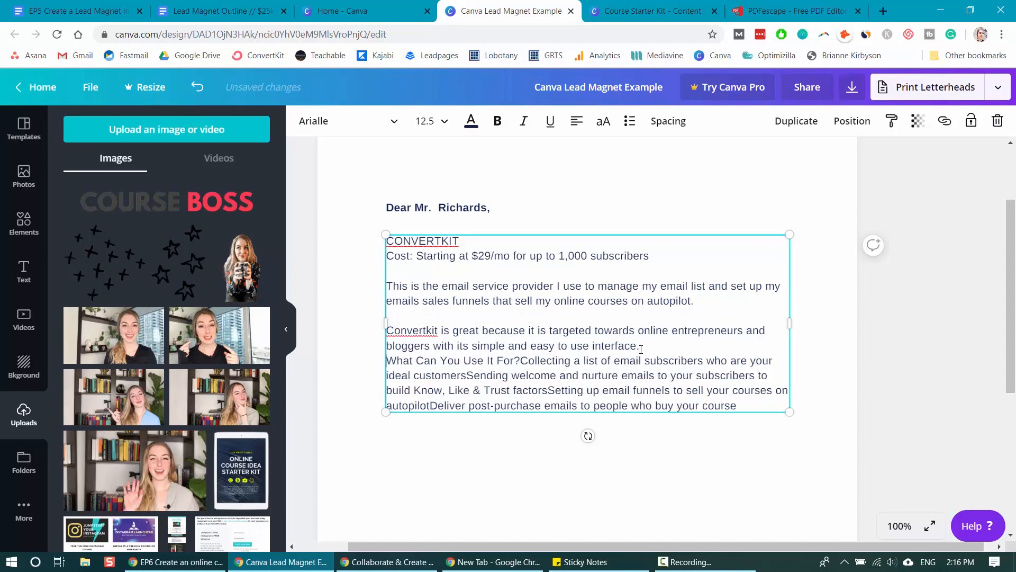
key("Return")
Separate the "What Can You Use It For?" heading from the list and start each of the four uses on its own line
left_click(522, 374)
key("Return")
key("Return")
left_click(723, 405)
key("Return")
key("Return")
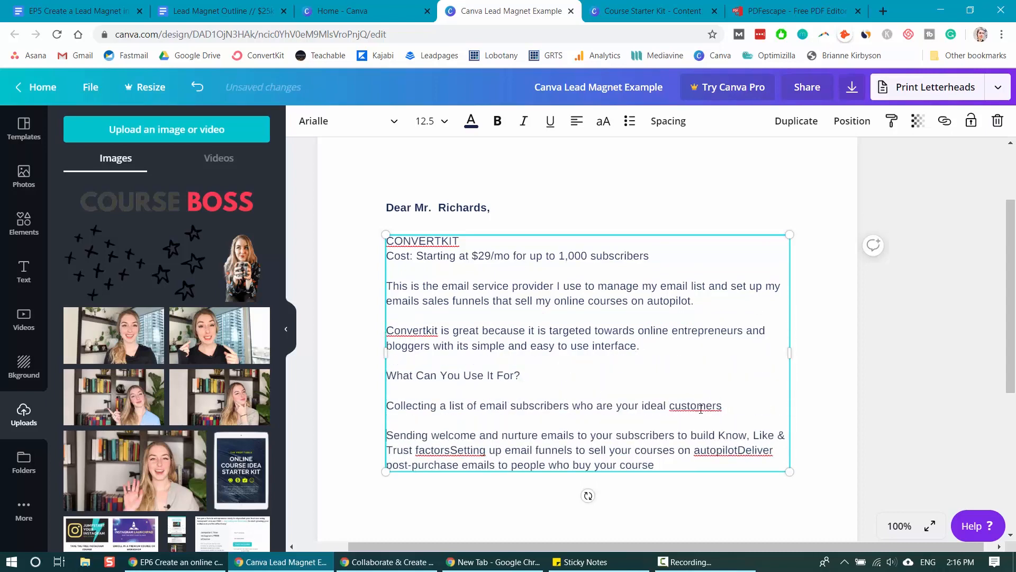
scroll(736, 371, "down", 2)
left_click(450, 362)
key("Return")
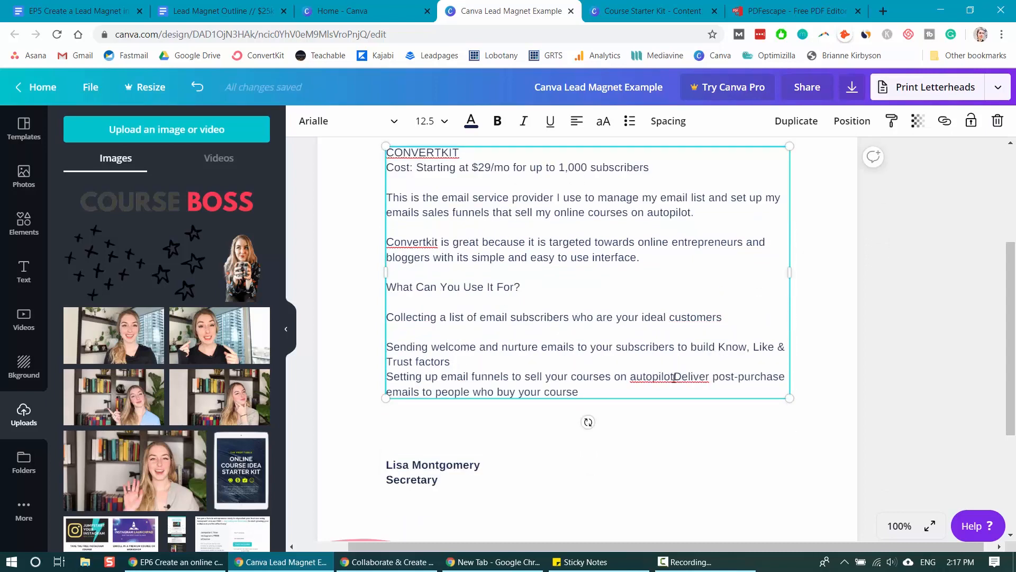
left_click(673, 376)
key("Return")
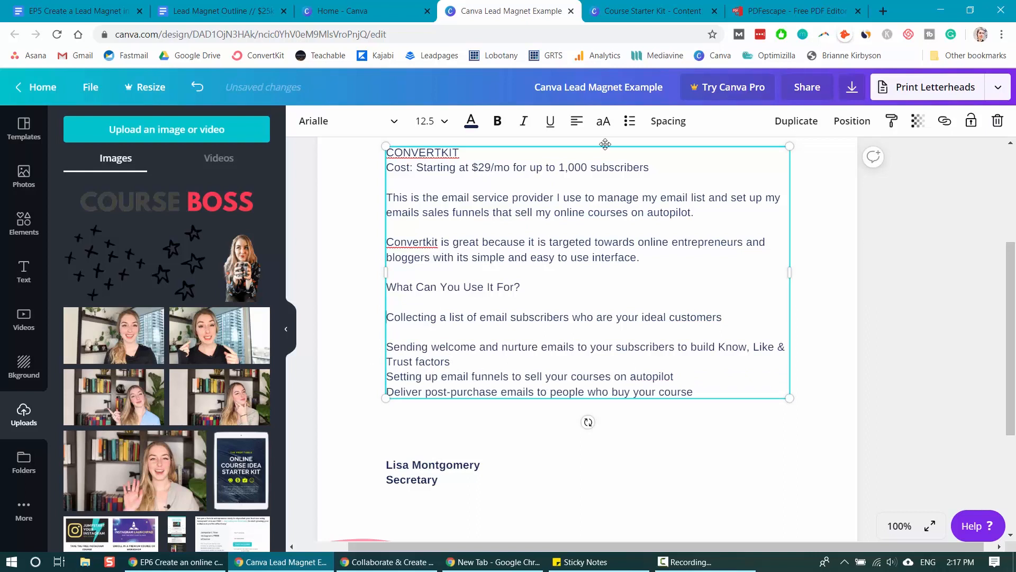
Turn the four uses under "What Can You Use It For?" into bullet points, with blank lines between them
left_click(629, 120)
left_click(387, 347)
left_click(630, 121)
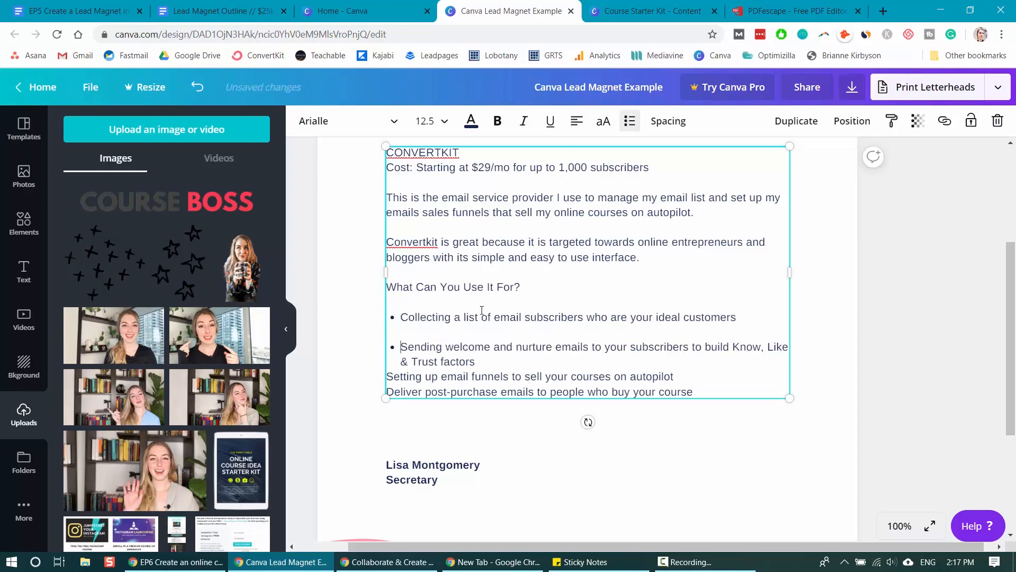
left_click(388, 379)
key("Return")
left_click(629, 120)
left_click(390, 406)
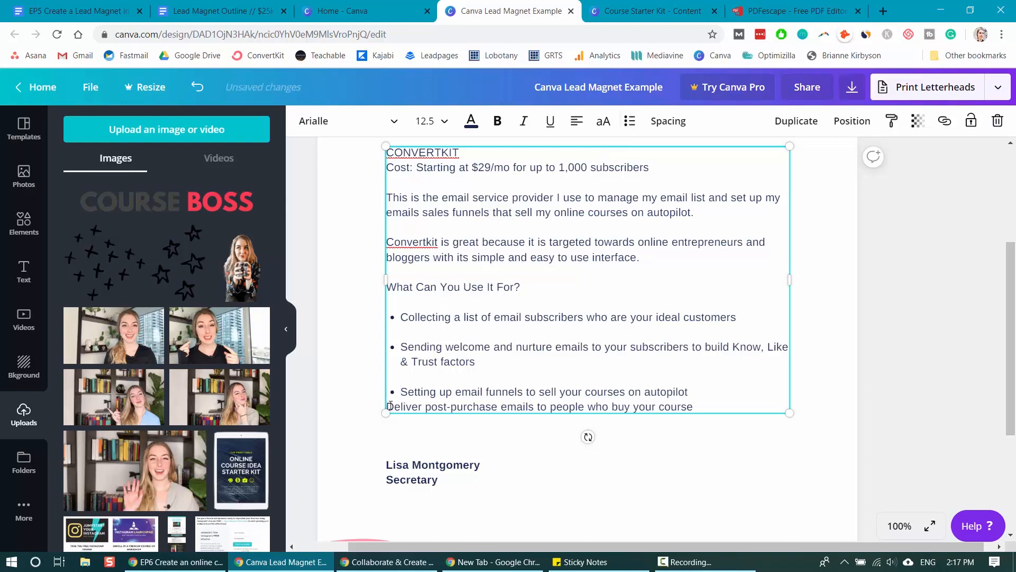
key("Return")
left_click(630, 121)
Set the "What Can You Use It For?" heading to font size 24, after trying size 32
left_click_drag(529, 291, 386, 289)
left_click(444, 123)
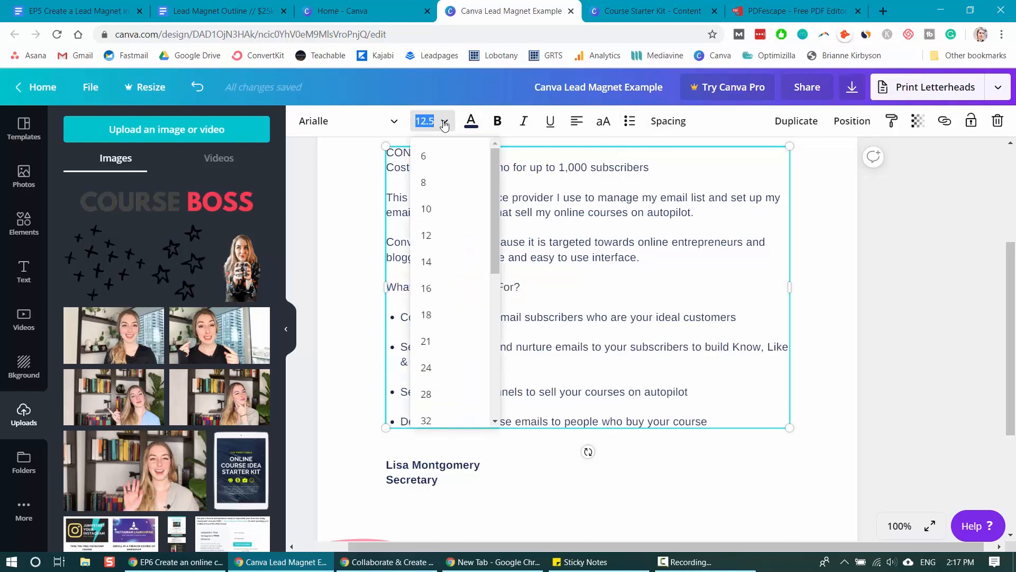
scroll(450, 296, "down", 3)
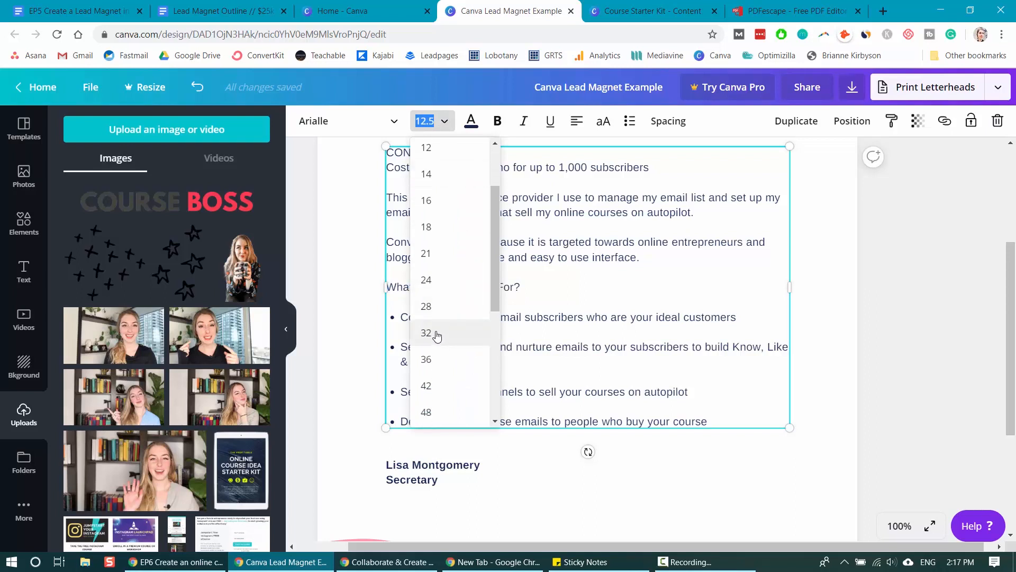
left_click(436, 333)
left_click(447, 126)
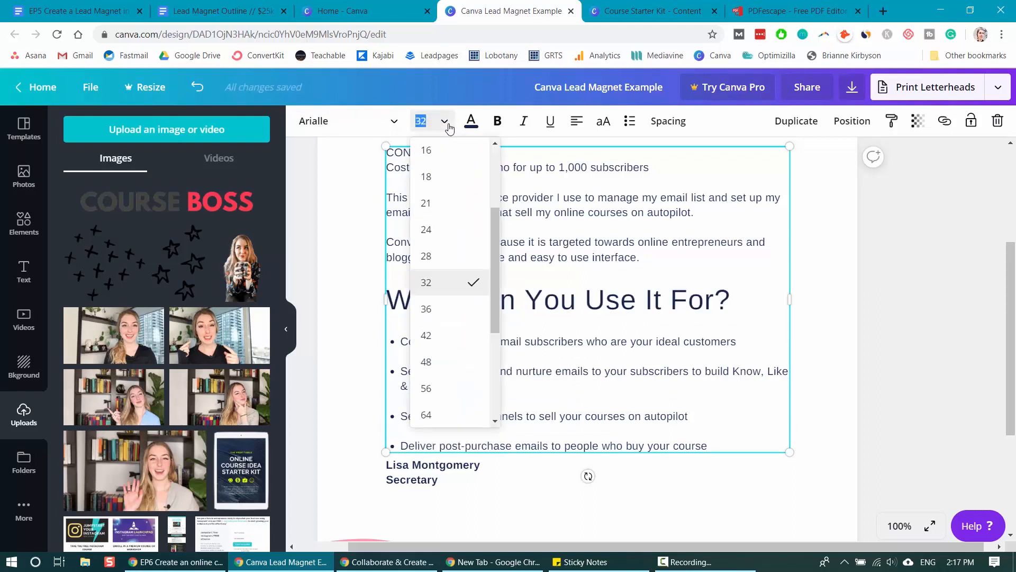
left_click(439, 230)
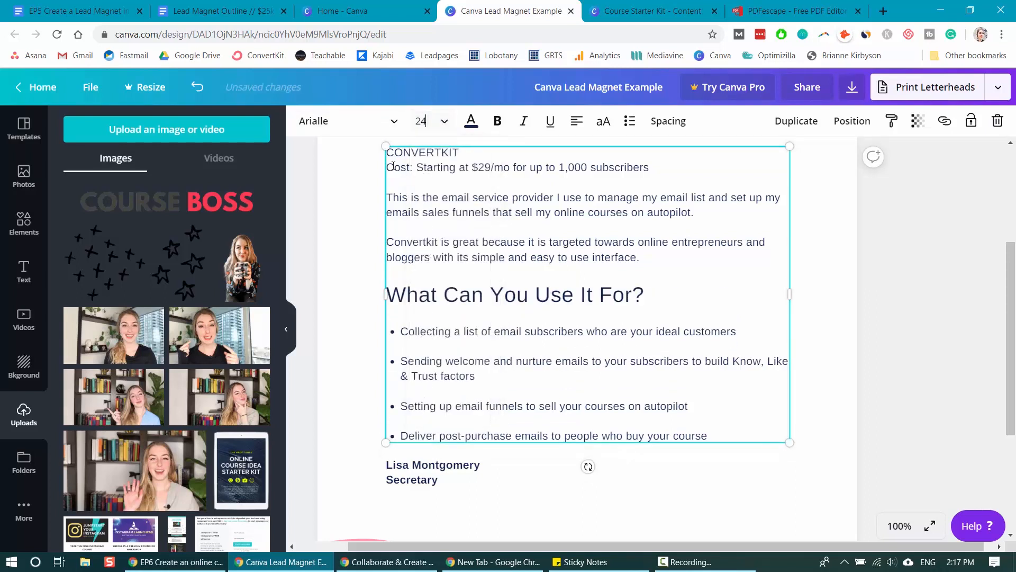
Search the fonts for "league" and apply League Spartan to the "What Can You Use It For?" heading
left_click(393, 125)
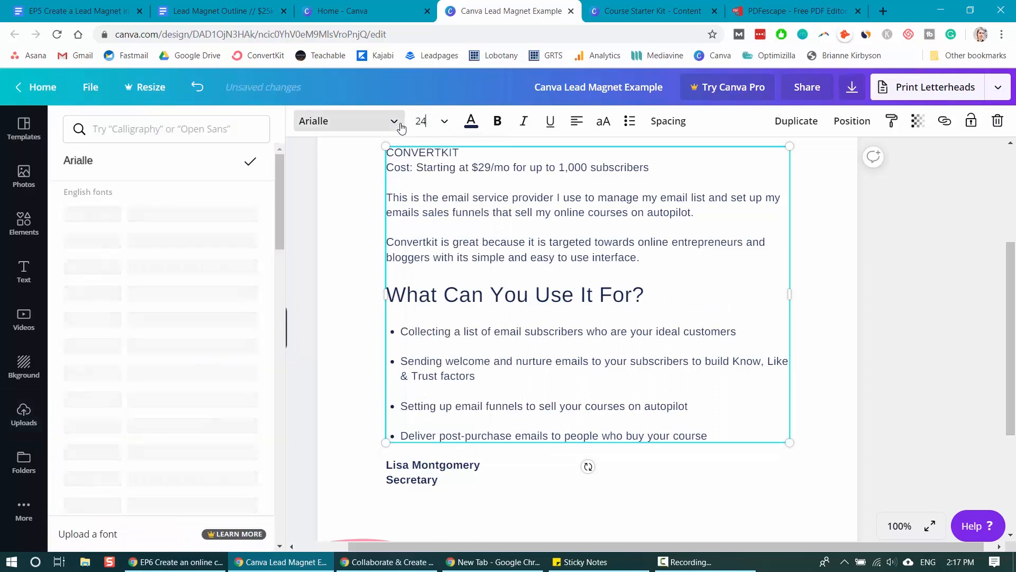
left_click(178, 127)
type("l")
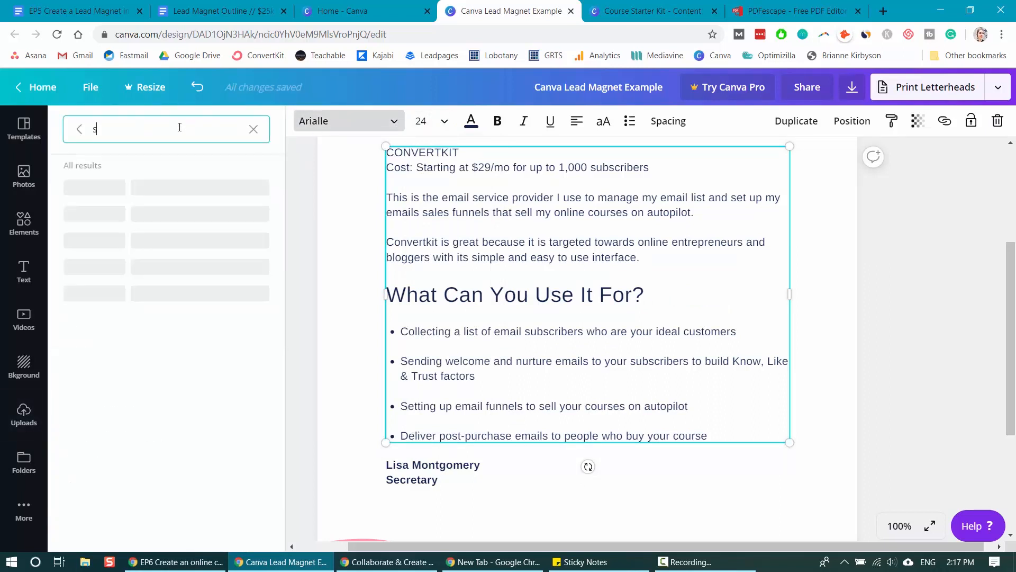
key("BackSpace")
type("league")
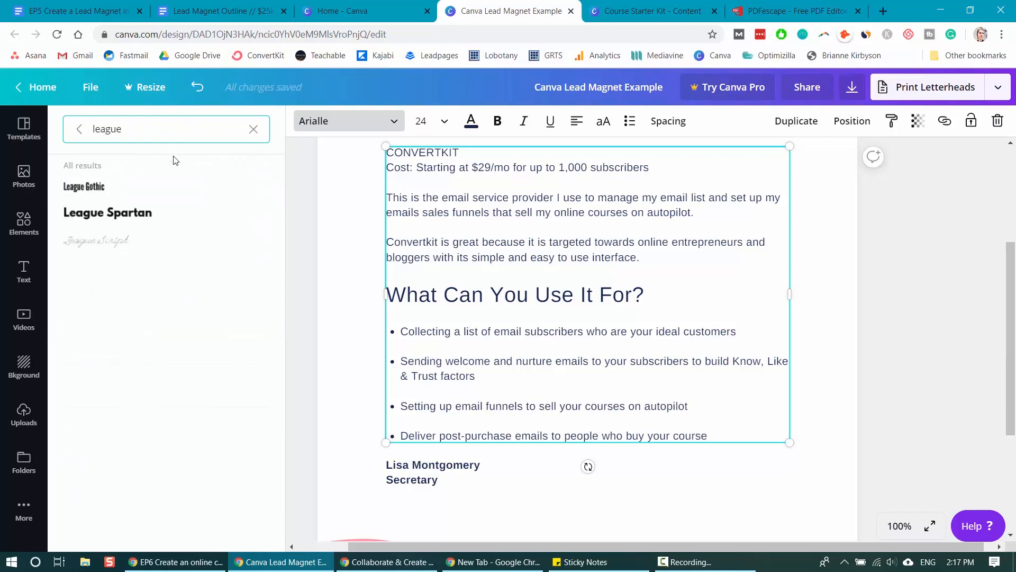
left_click(107, 212)
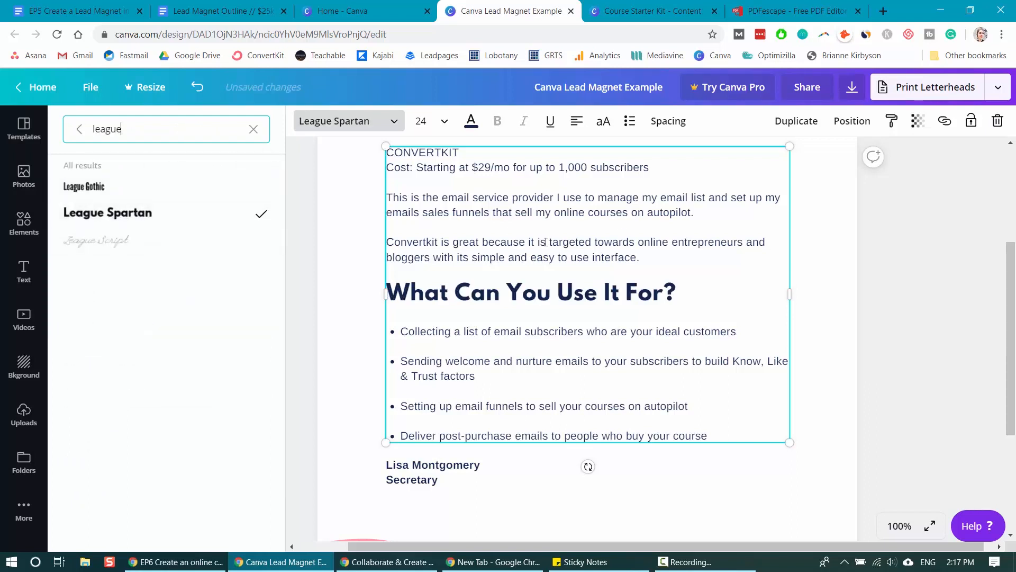
Apply the League Spartan font to the CONVERTKIT title line
double_click(509, 153)
scroll(509, 153, "up", 2)
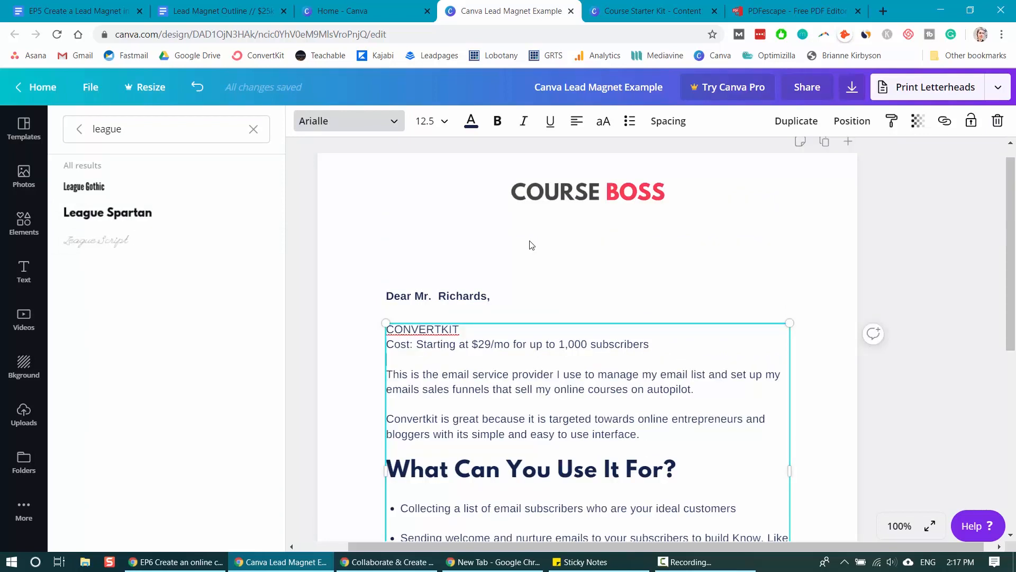
triple_click(454, 240)
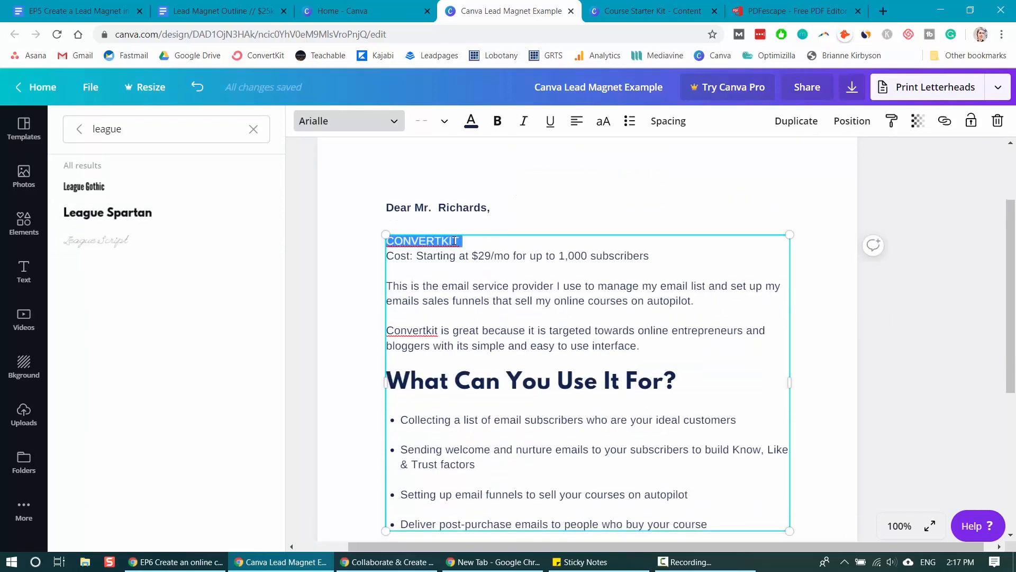
left_click(131, 214)
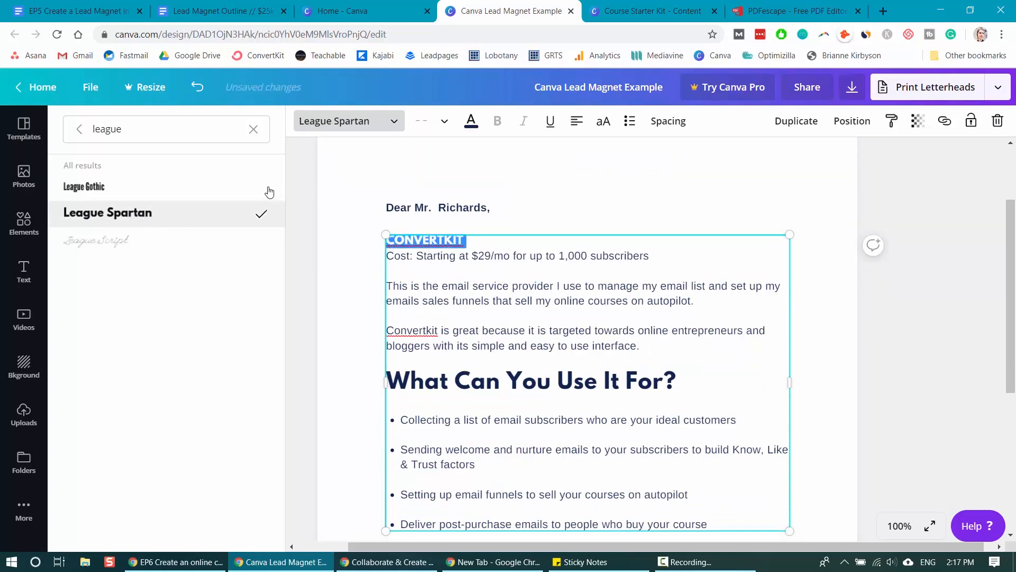
Move the ConvertKit text block slightly up, keeping it centered on the page below the logo
left_click(455, 379)
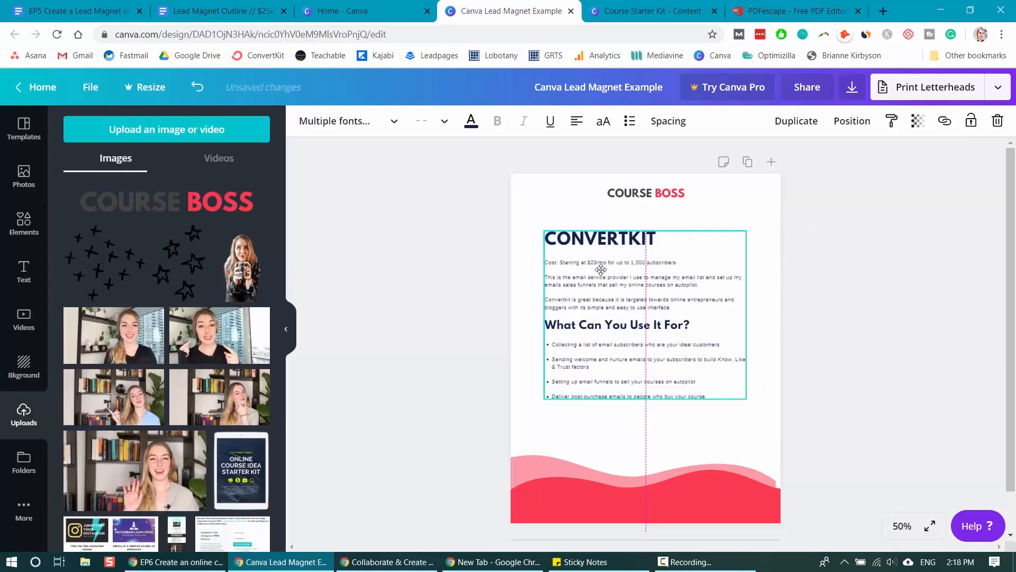
left_click_drag(599, 269, 600, 263)
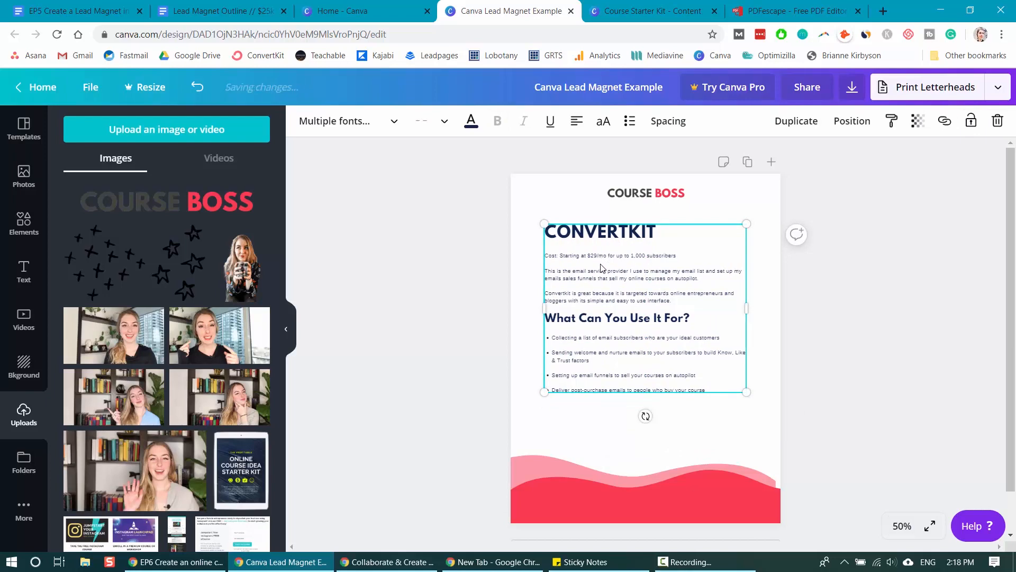
left_click(391, 284)
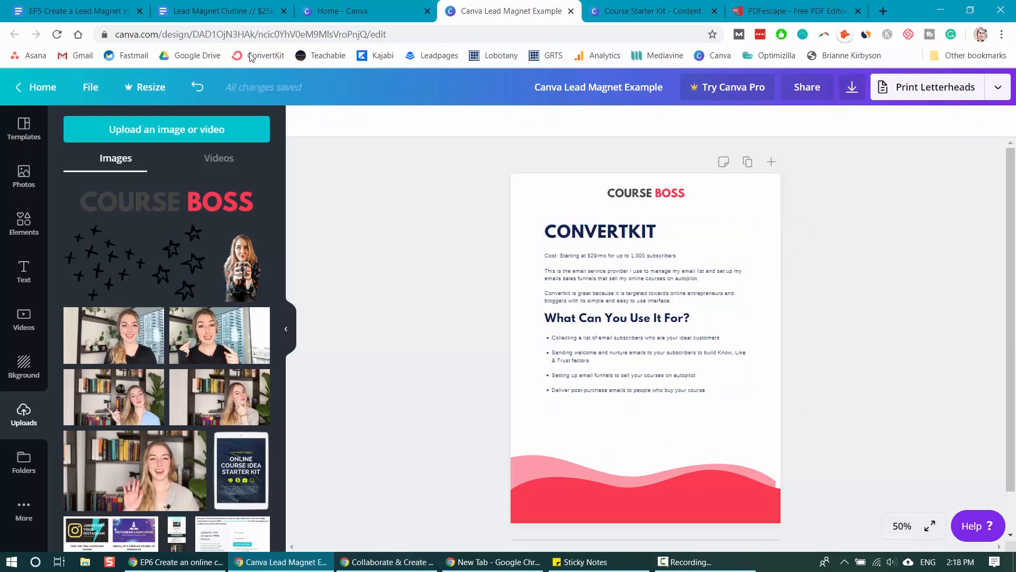
Switch to the Lead Magnet Outline in Google Docs, check what follows the CONVERTKIT bullet list, and return to the Canva design
left_click(227, 12)
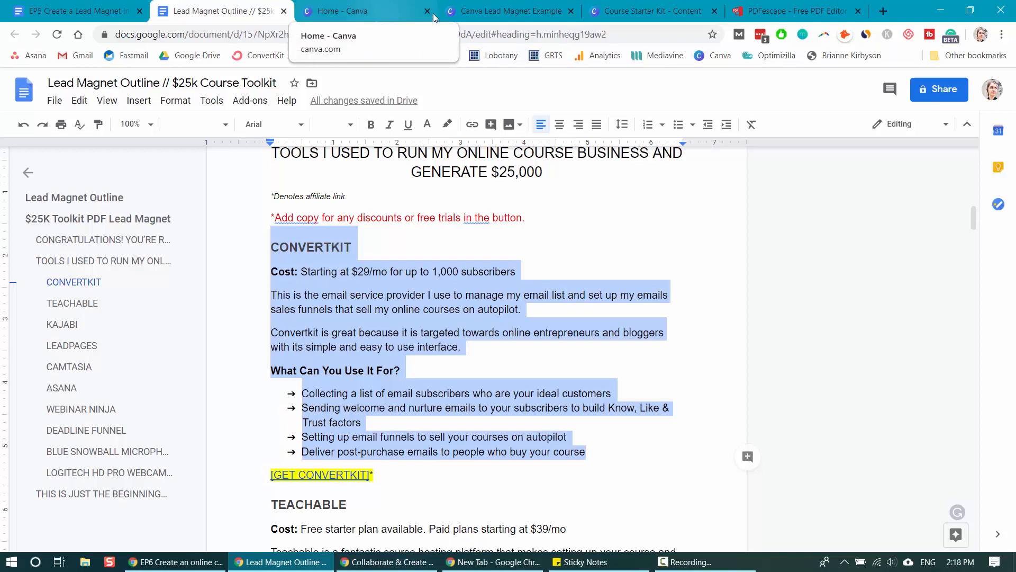
left_click(490, 12)
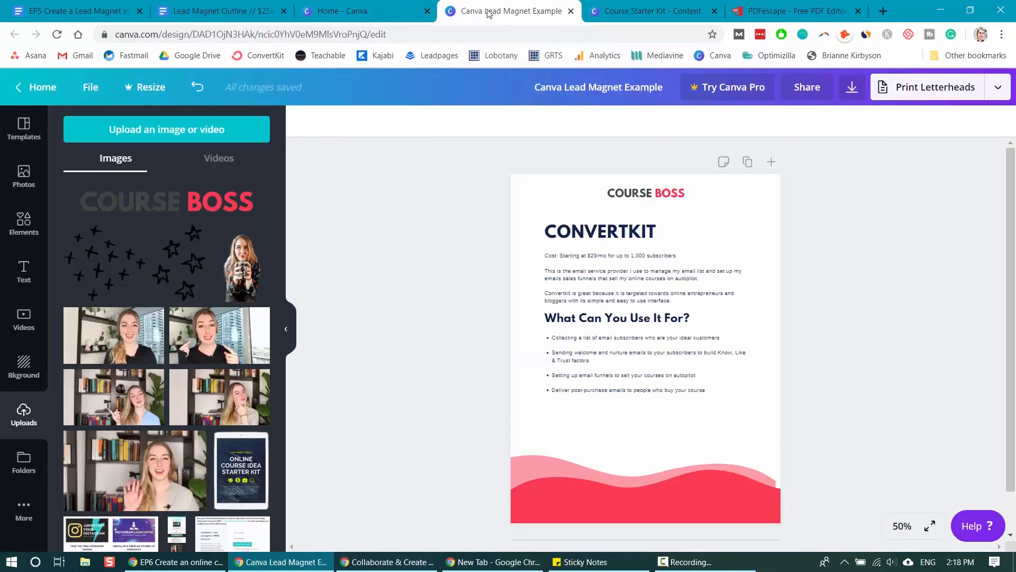
Browse the elements to the full Shapes collection and add the rounded rectangle with a border to the page
left_click(22, 225)
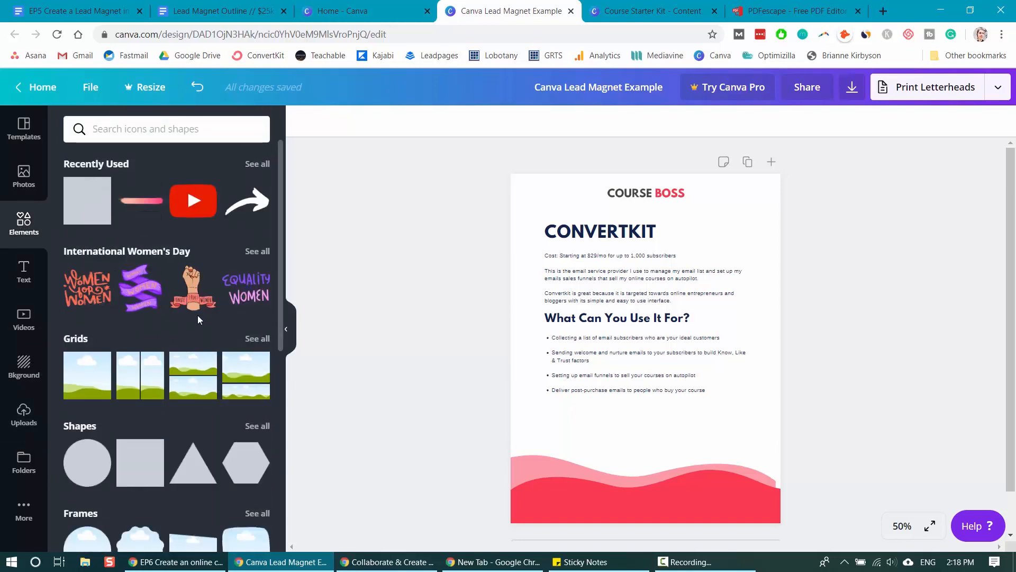
scroll(198, 316, "down", 2)
scroll(200, 317, "down", 4)
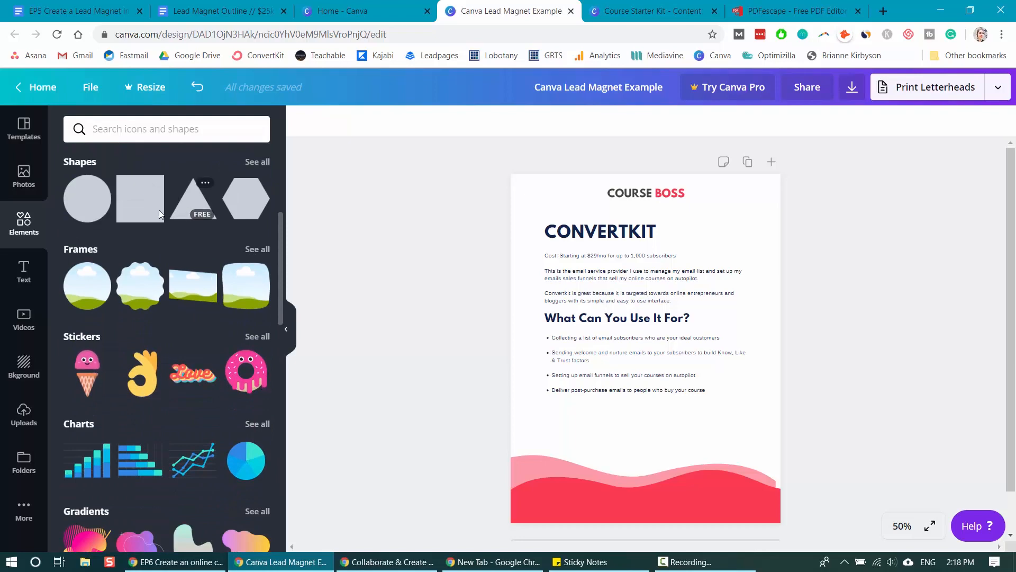
scroll(115, 327, "down", 4)
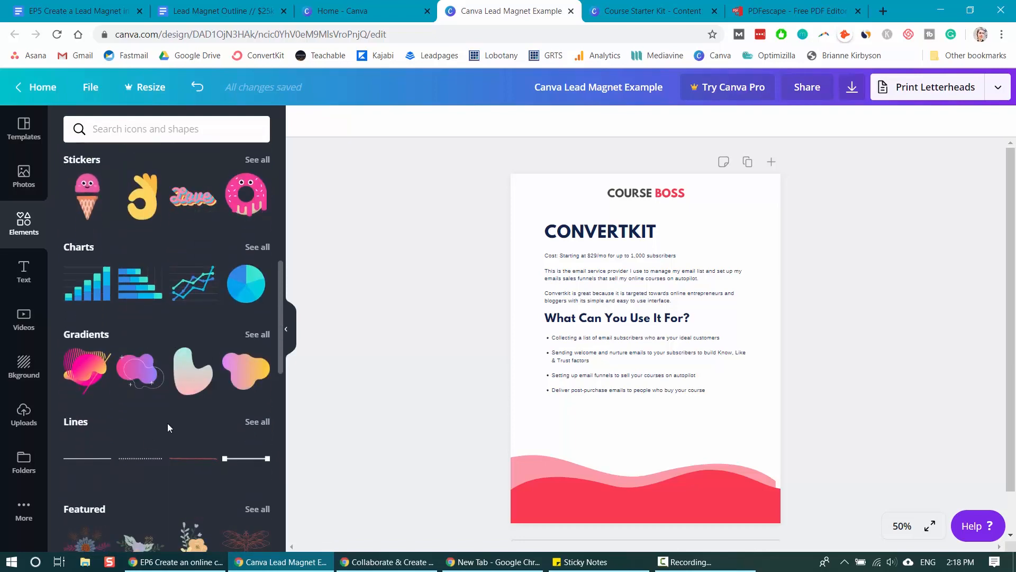
scroll(140, 320, "down", 6)
scroll(141, 318, "up", 11)
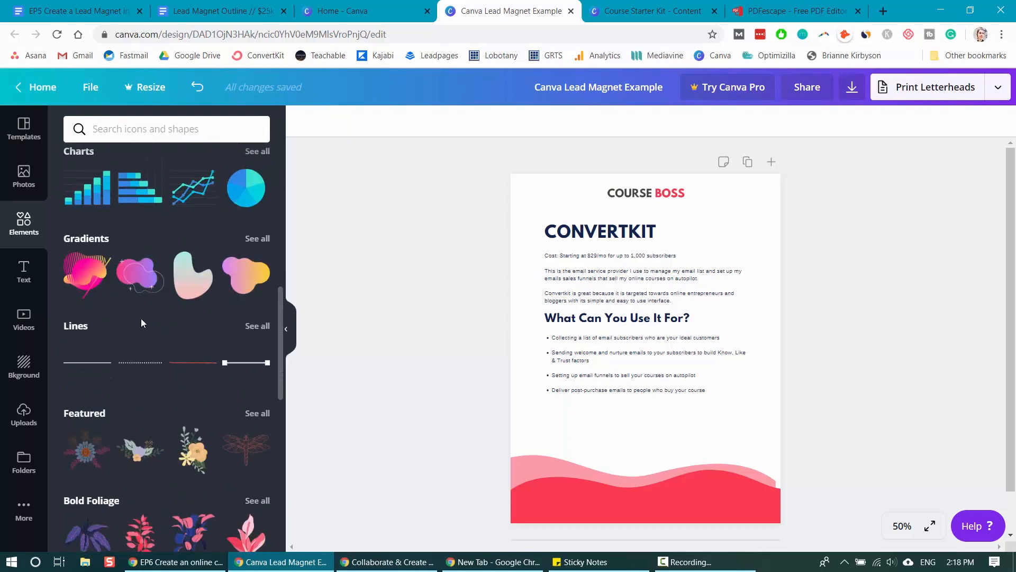
scroll(141, 318, "up", 1)
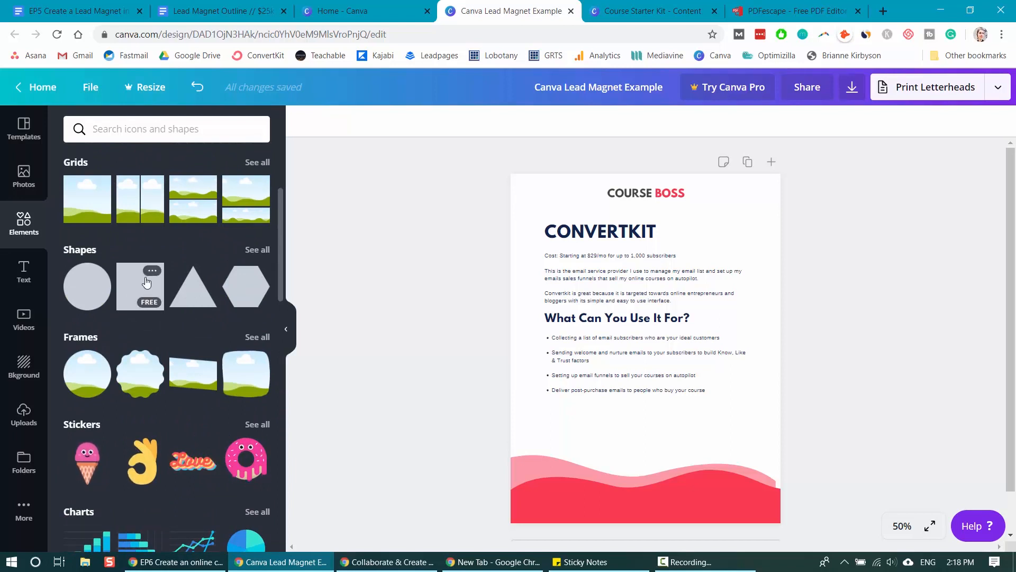
left_click(257, 249)
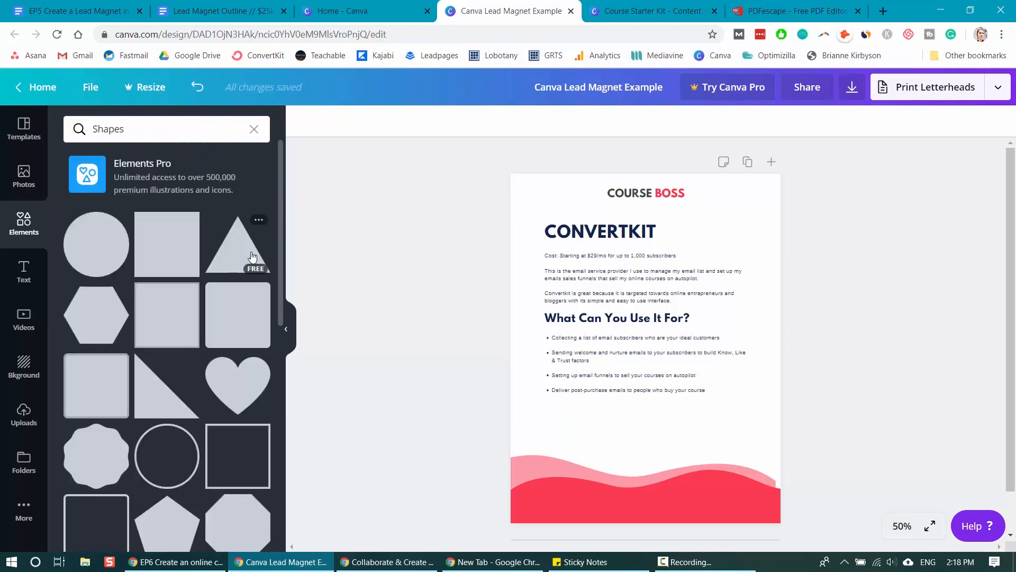
scroll(254, 257, "down", 2)
left_click(254, 257)
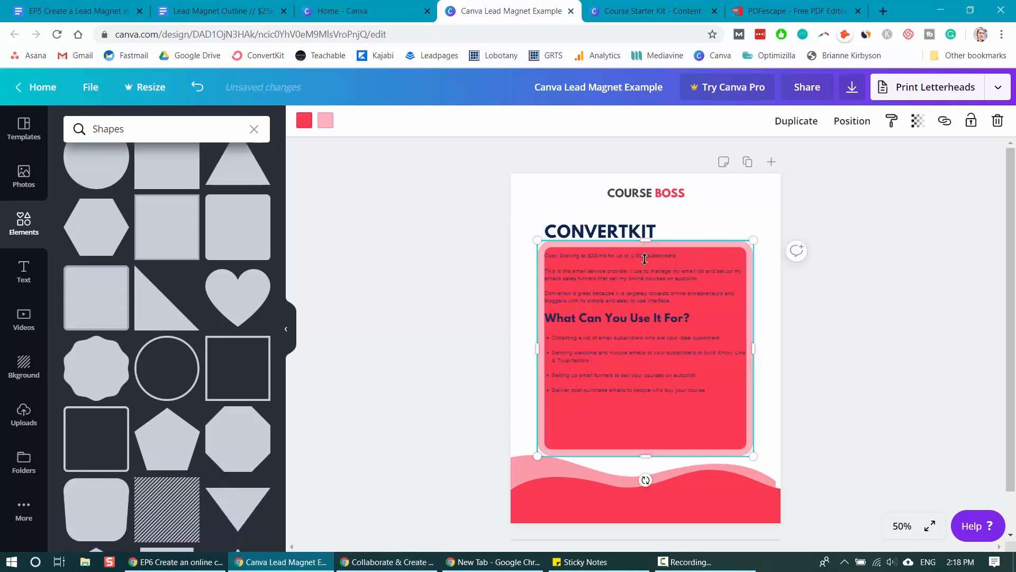
Resize the rounded rectangle into a slim button shape and center it between the bullet list and the waves
left_click_drag(643, 244, 640, 440)
left_click_drag(753, 456, 691, 409)
left_click_drag(599, 406, 628, 429)
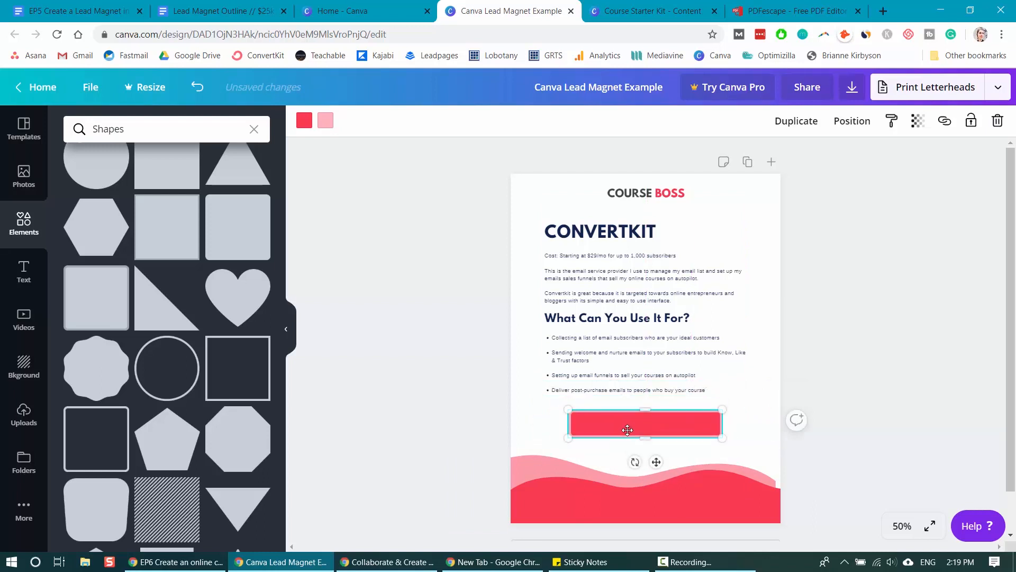
Add a heading text box reading "GET CONVERTKIT"
left_click(23, 271)
left_click(159, 194)
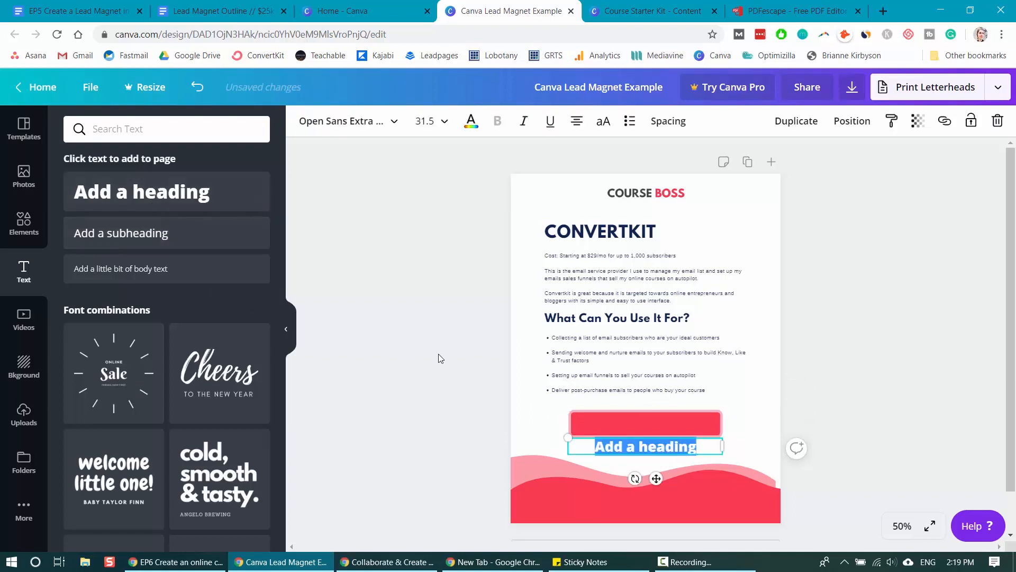
type("CONVERK")
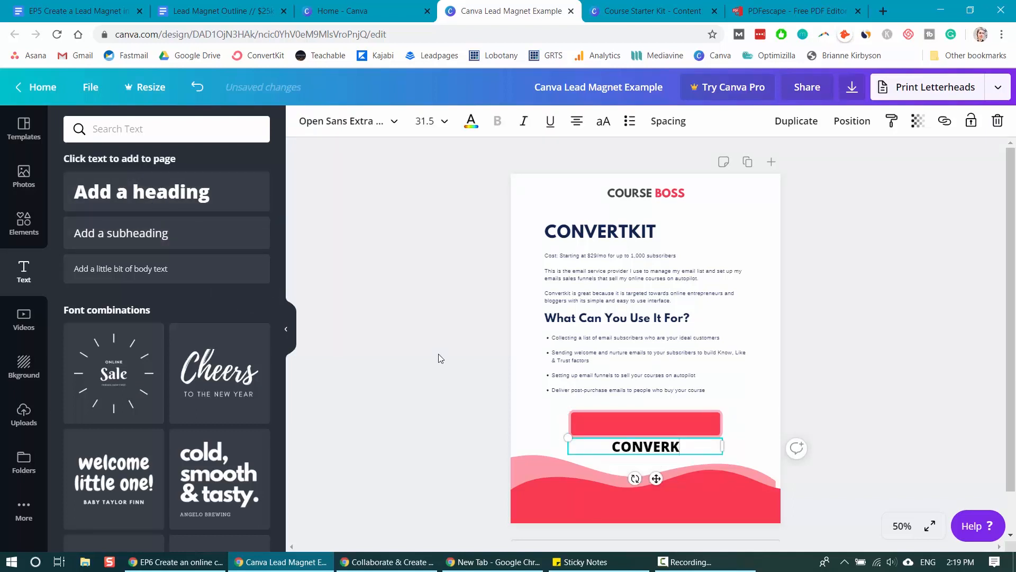
key("BackSpace")
key("BackSpace")
key("BackSpace")
key("BackSpace")
key("BackSpace")
key("BackSpace")
key("BackSpace")
type("GE")
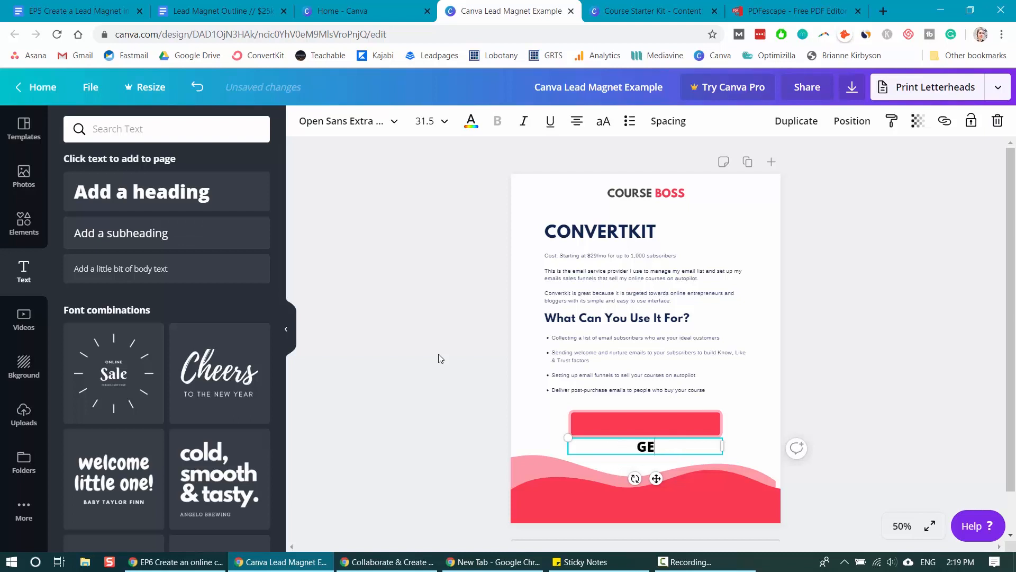
type("T CONVERT")
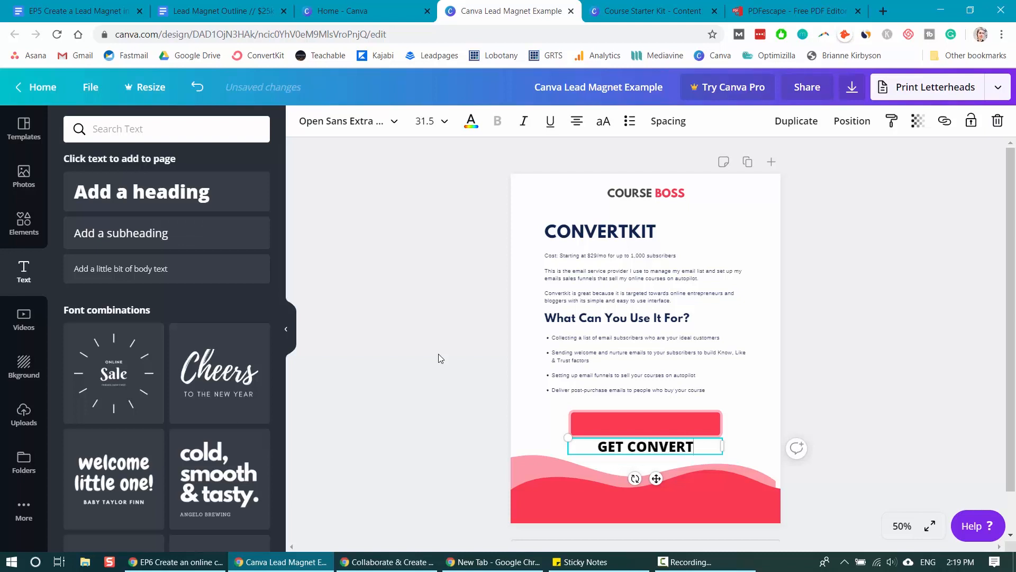
type("KIT")
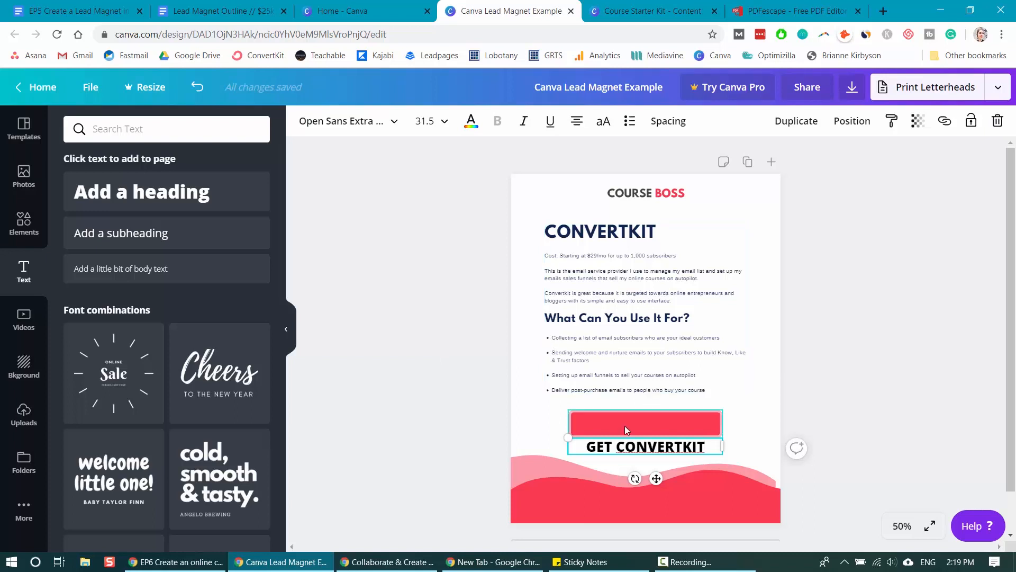
Color the GET CONVERTKIT text white and move it onto the center of the red button shape
left_click(471, 120)
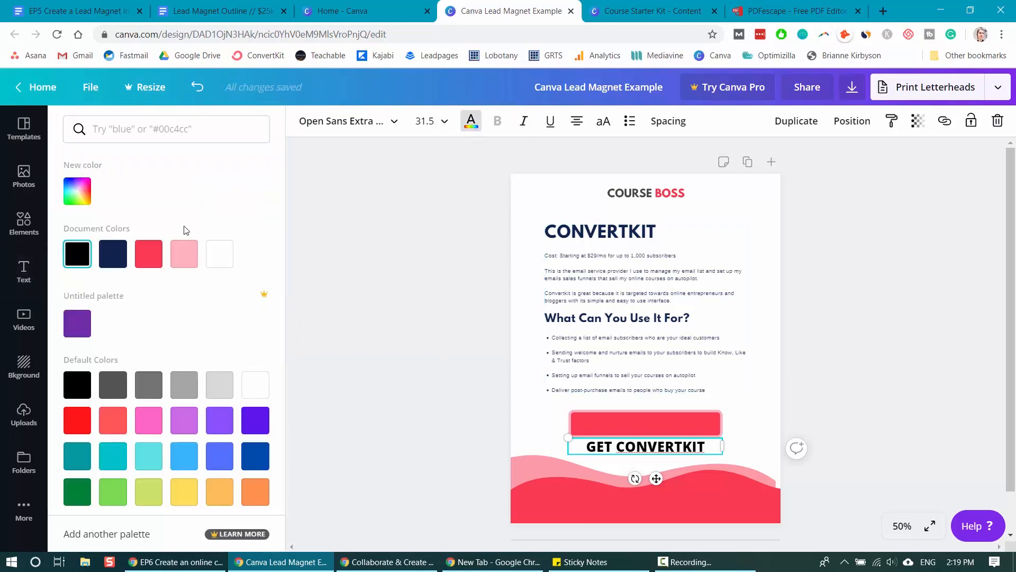
left_click(214, 257)
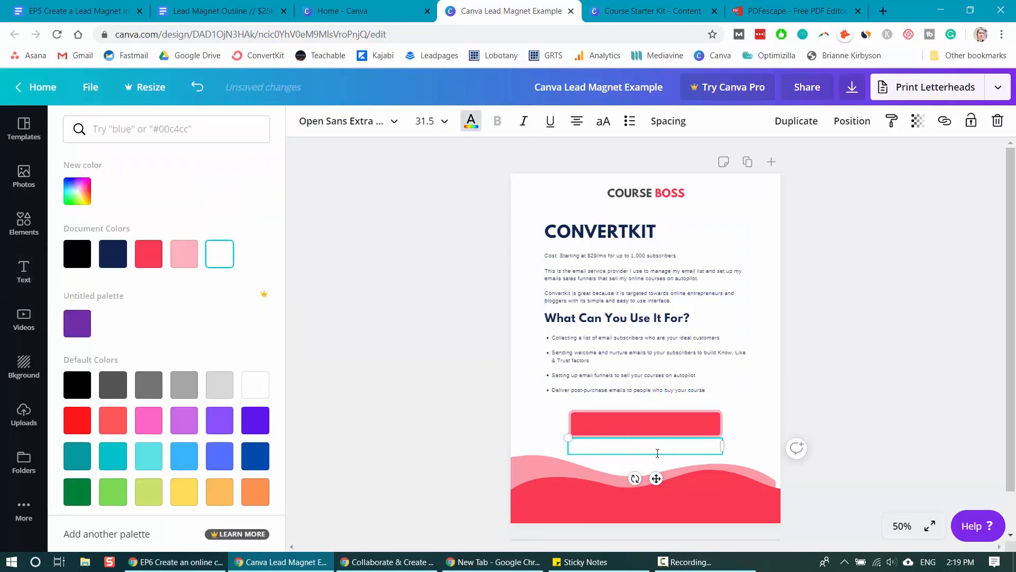
left_click_drag(656, 455, 655, 432)
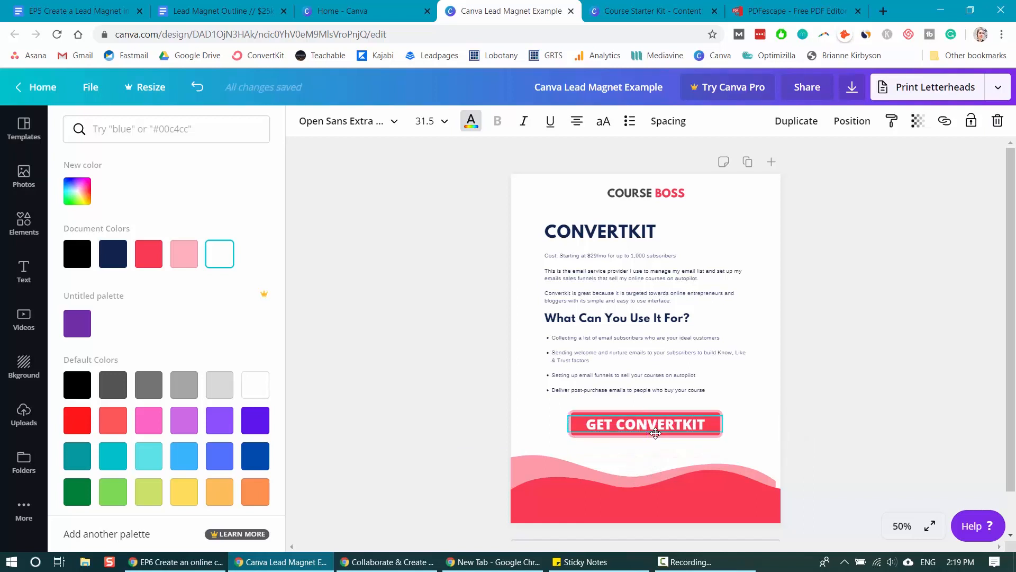
left_click(863, 345)
left_click(851, 377)
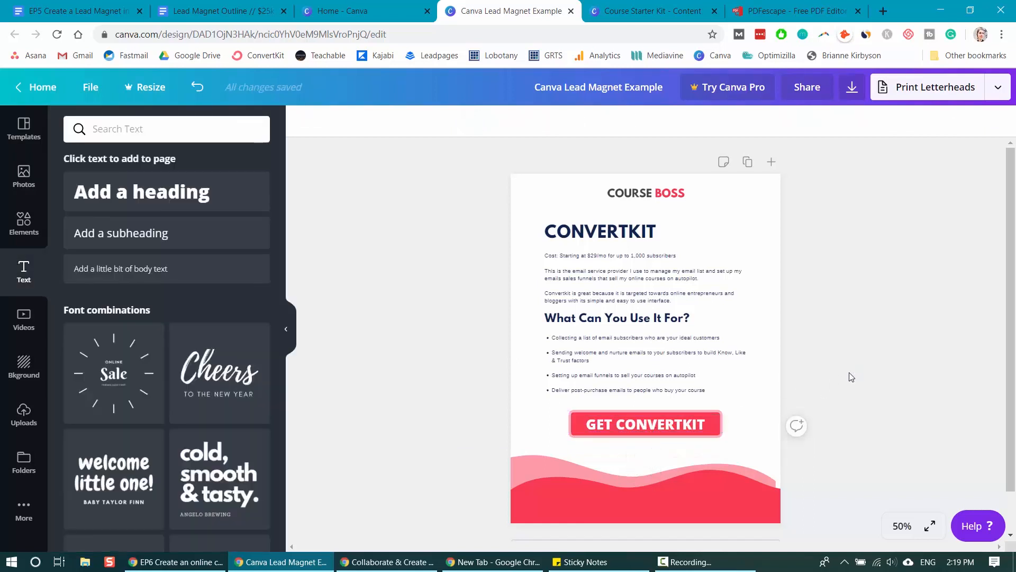
Group the GET CONVERTKIT text with its button shape and move the group slightly down, keeping it centered
left_click_drag(476, 406, 603, 432)
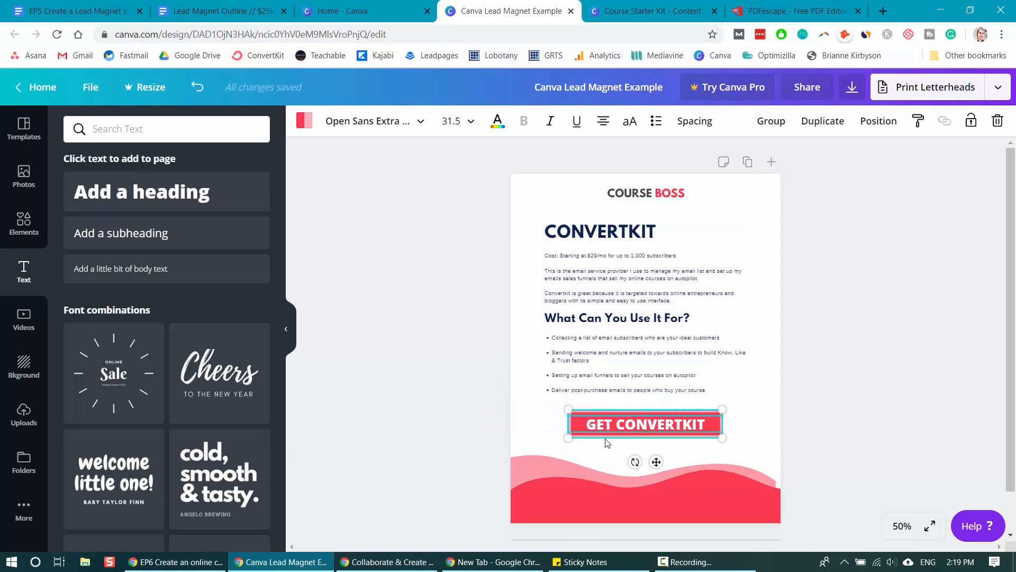
left_click(772, 120)
left_click_drag(688, 417, 654, 430)
left_click(436, 317)
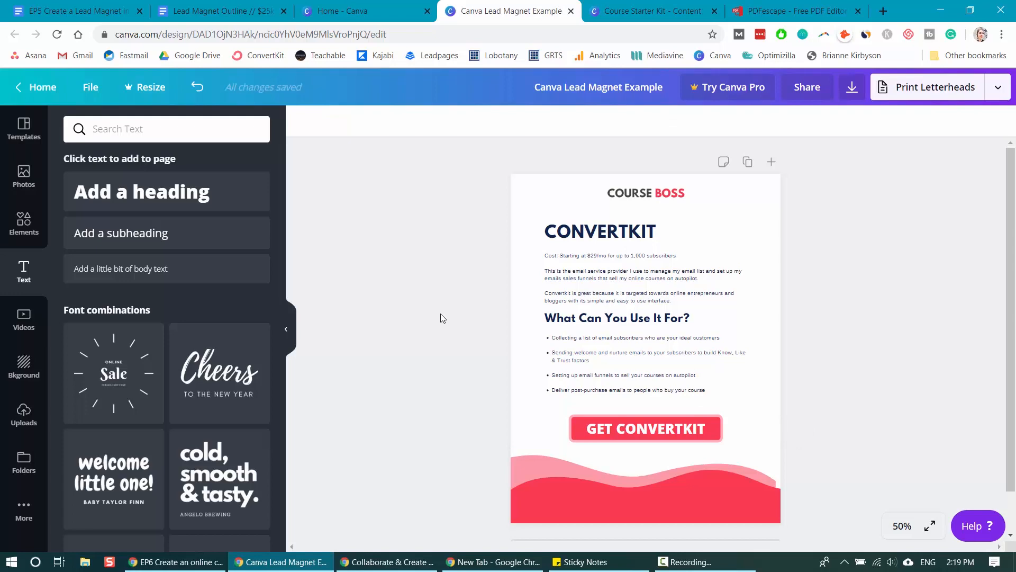
Check the TEACHABLE section in the Google Docs outline, then return to the Canva design and duplicate the CONVERTKIT page
left_click(217, 19)
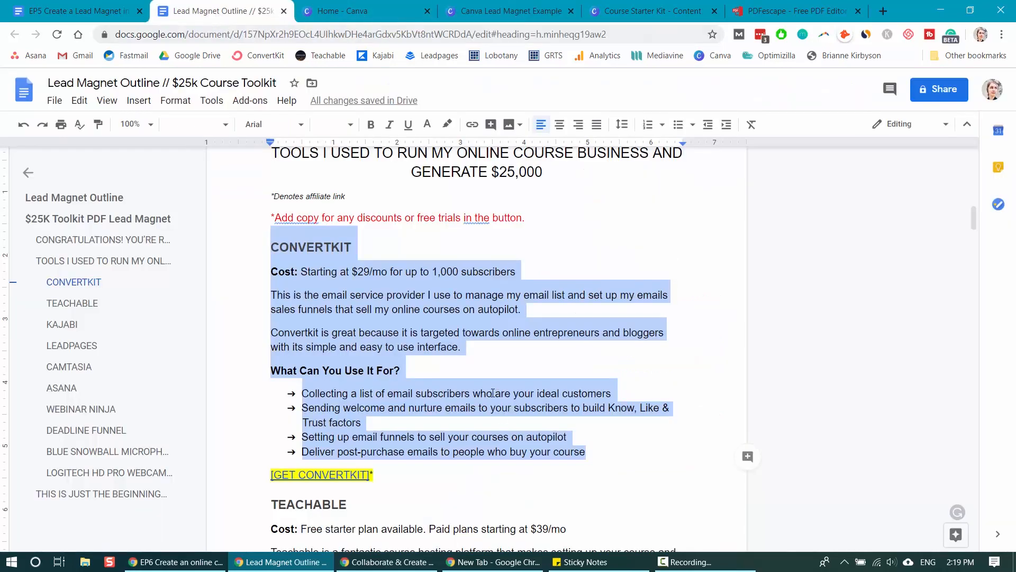
scroll(492, 393, "down", 5)
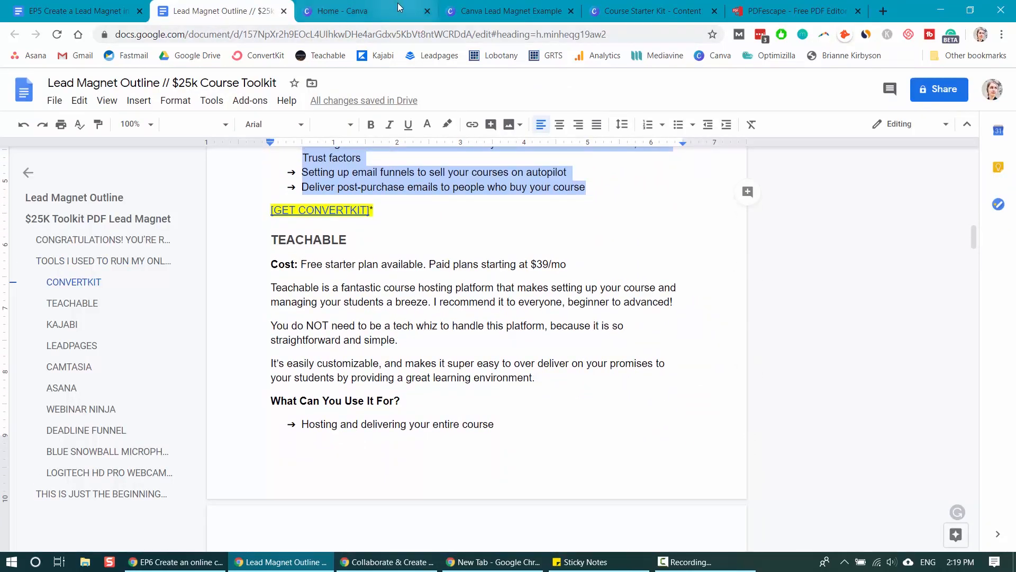
left_click(388, 13)
left_click(479, 11)
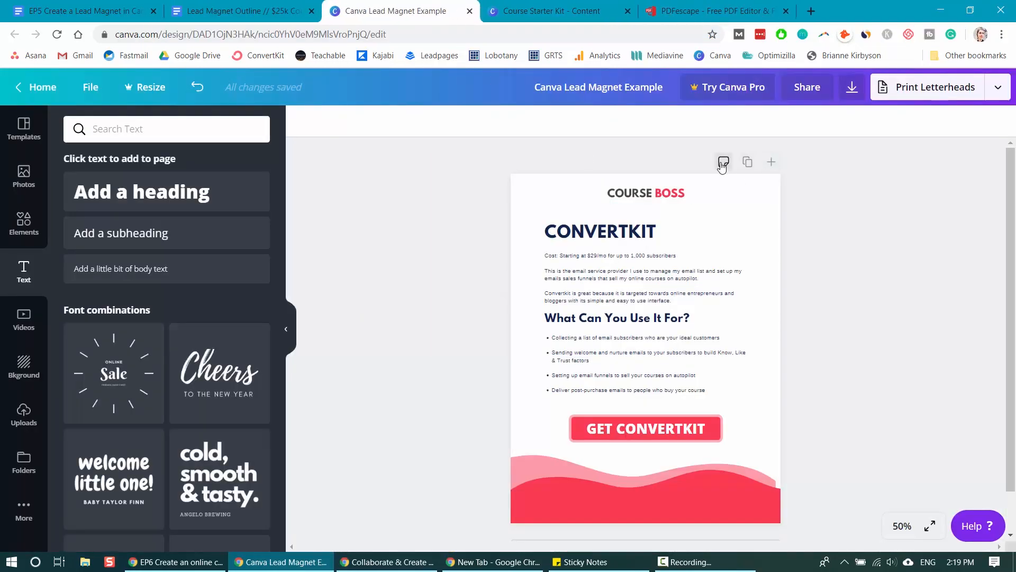
left_click(747, 163)
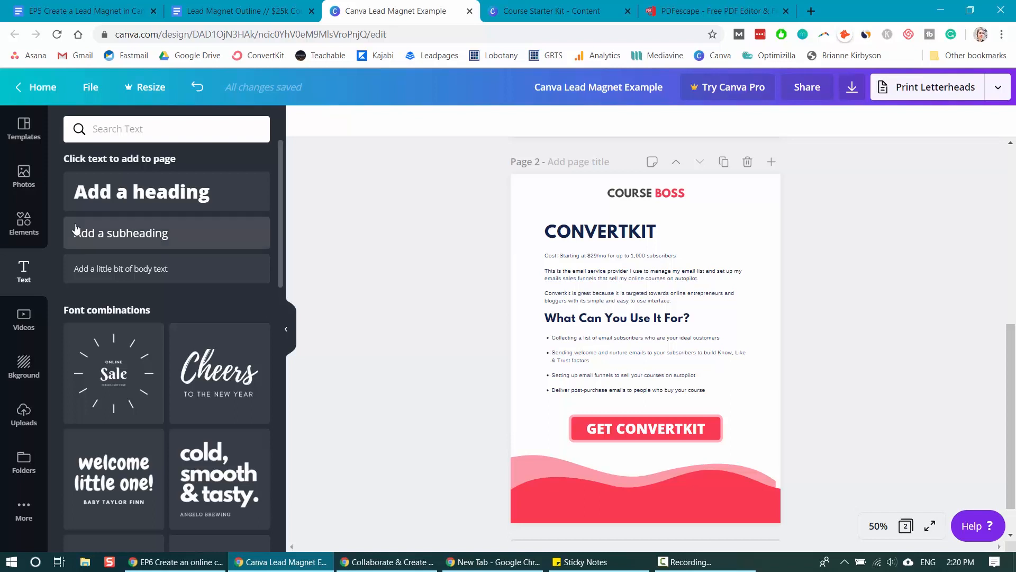
Clear the Shapes search, search the elements for "mailbox" and look through the icons
left_click(23, 222)
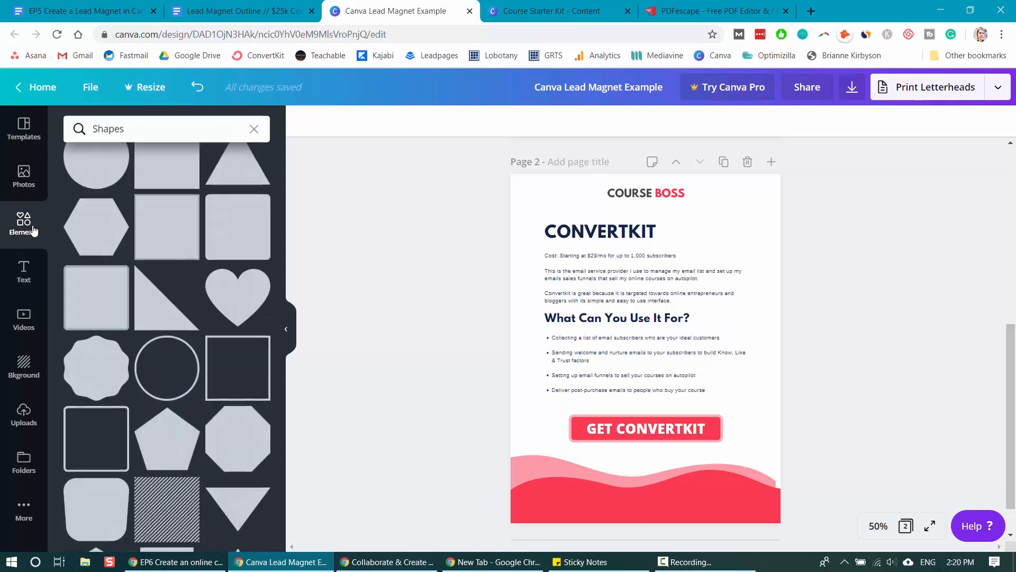
scroll(86, 235, "up", 2)
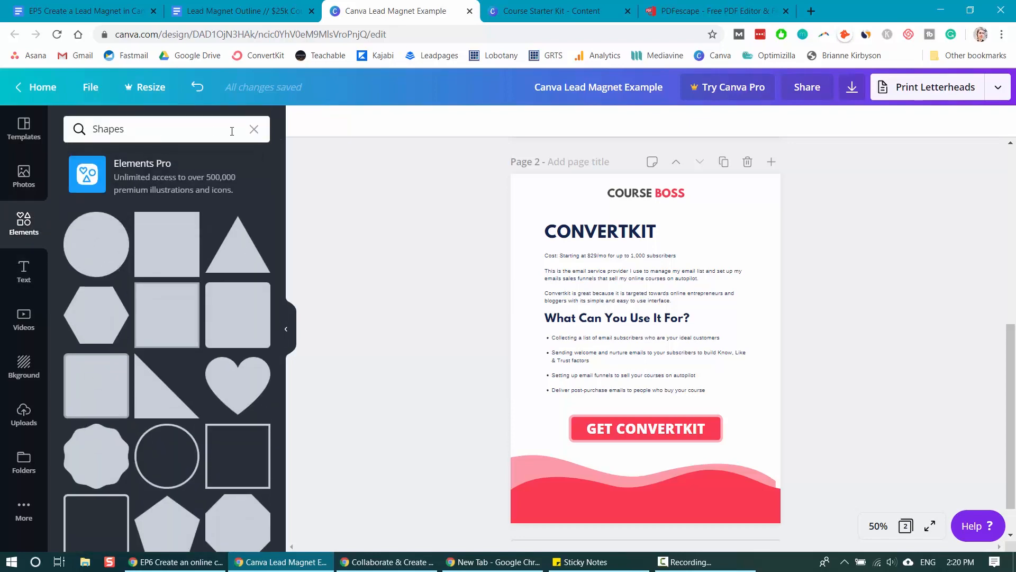
left_click(253, 130)
scroll(230, 285, "down", 10)
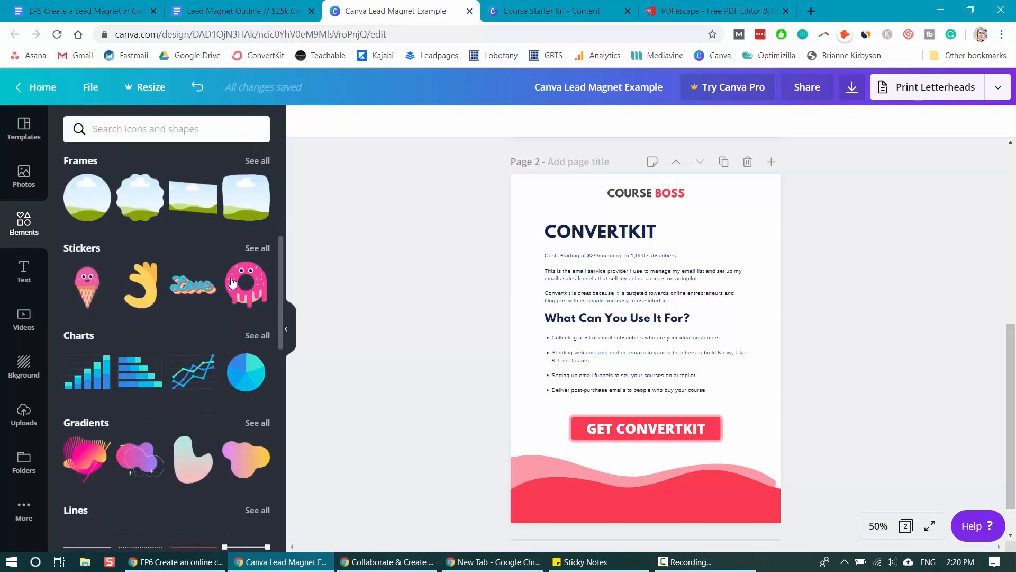
scroll(230, 286, "down", 1)
scroll(222, 284, "up", 12)
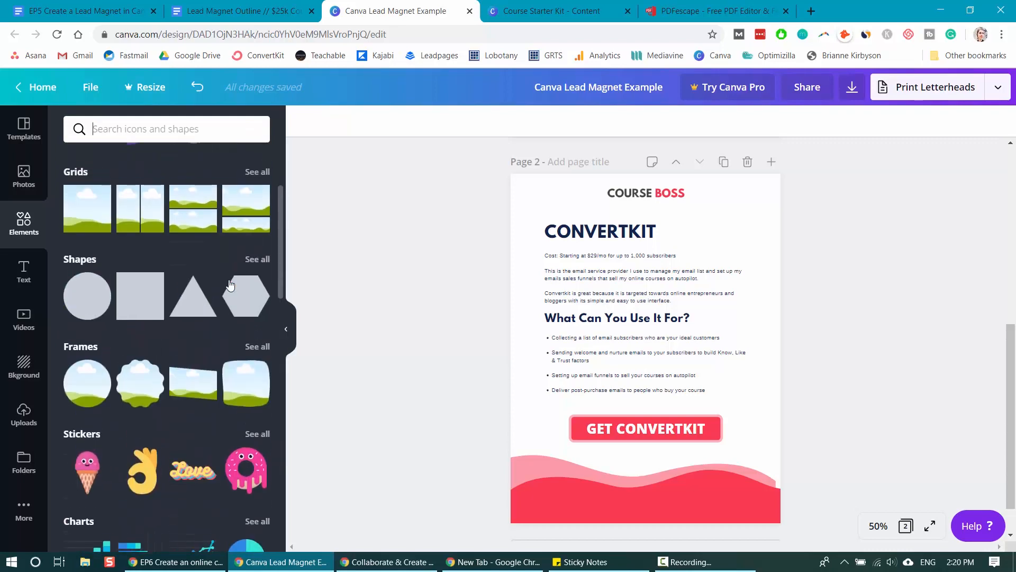
left_click(148, 130)
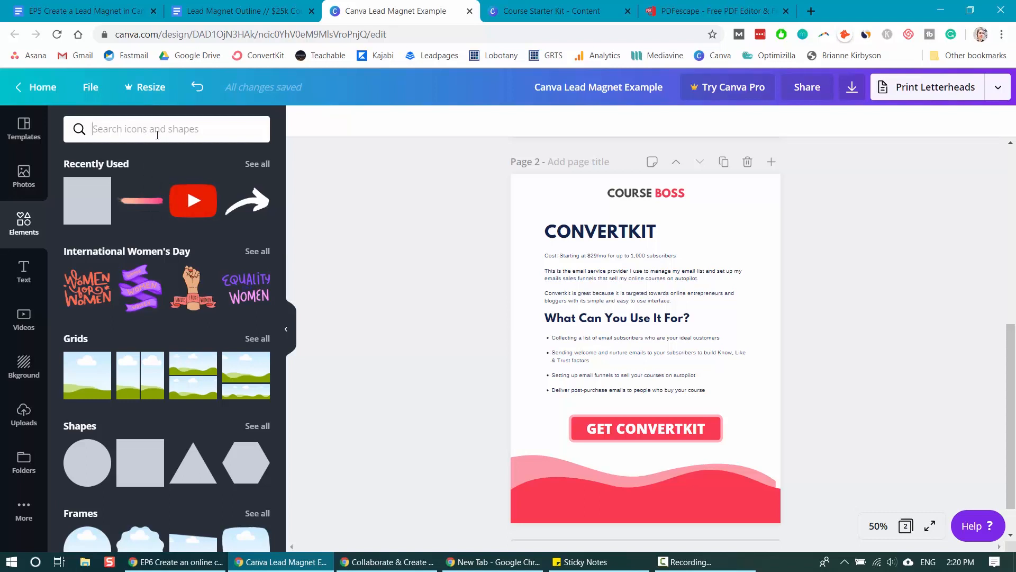
type("mailbox")
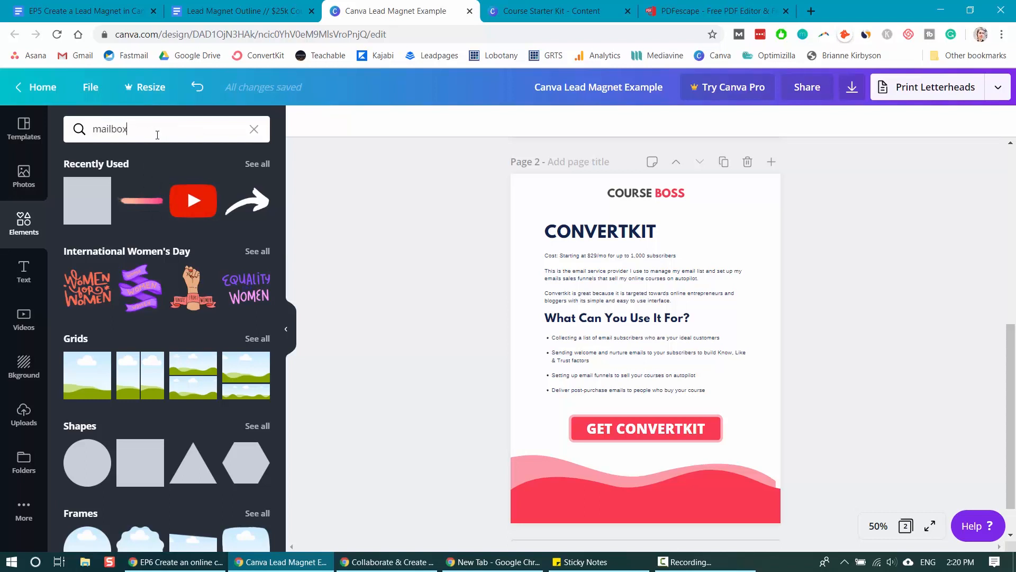
key("Return")
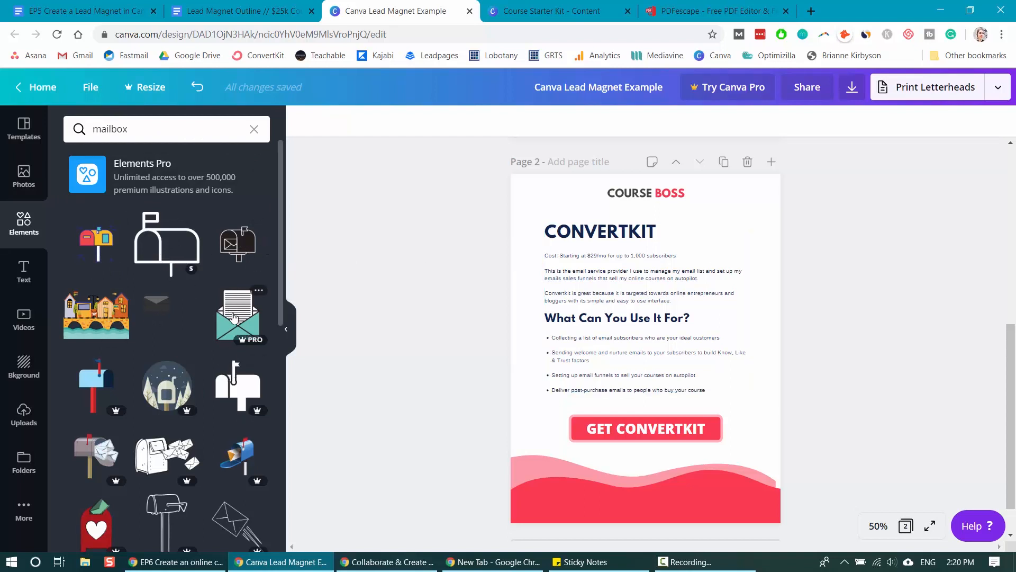
scroll(152, 349, "down", 2)
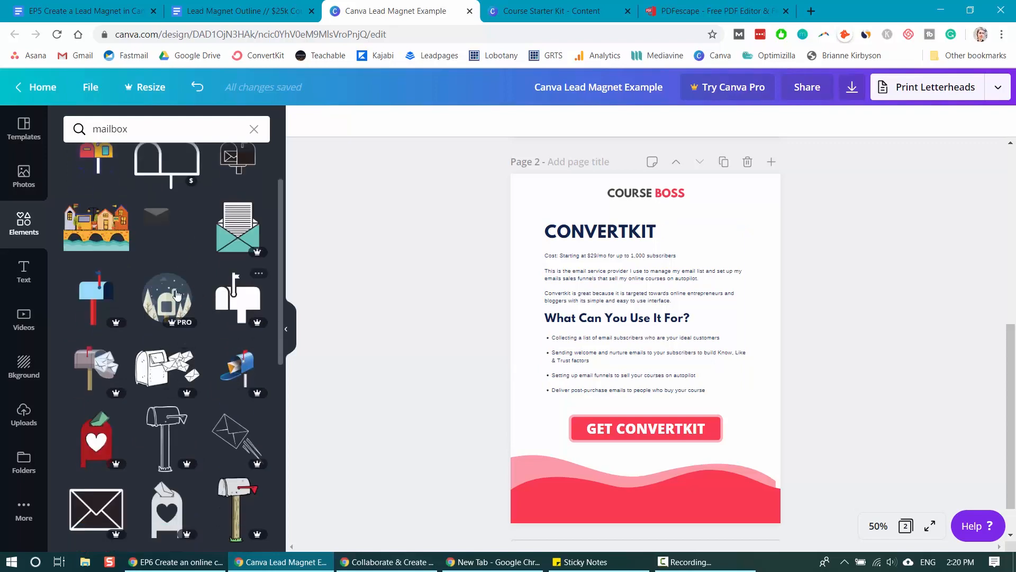
scroll(181, 312, "down", 3)
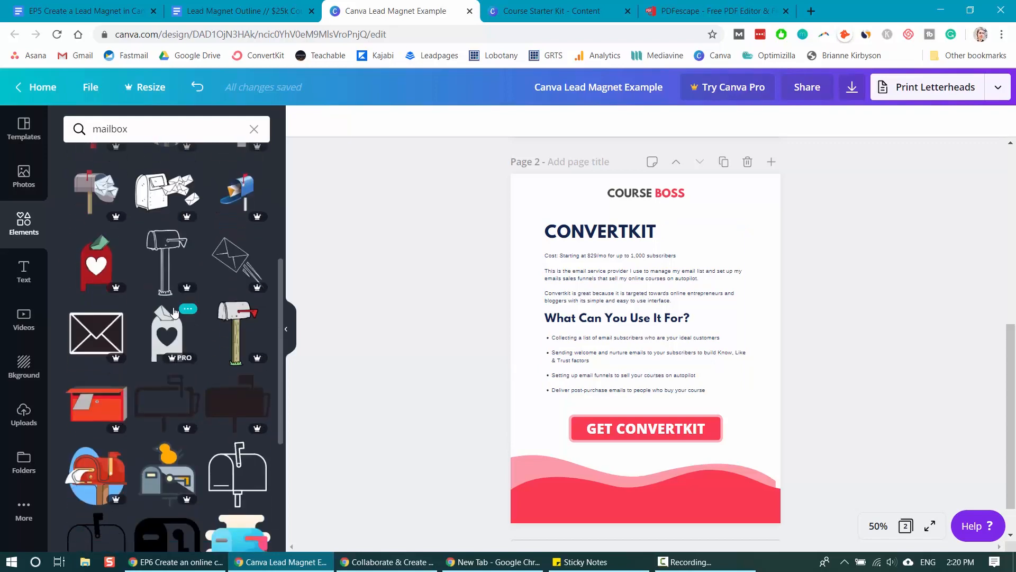
scroll(180, 312, "up", 5)
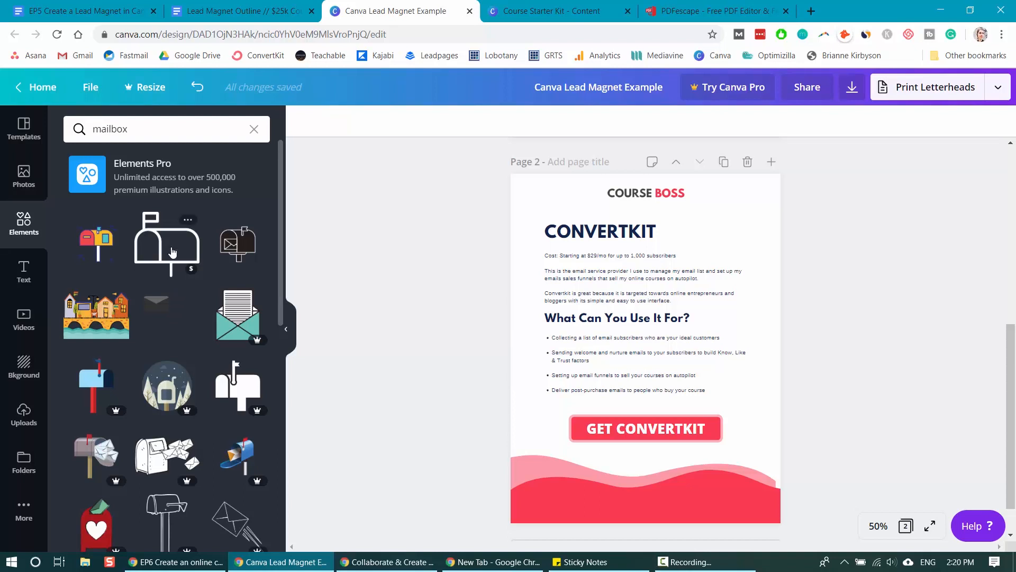
Add the outlined mailbox icon to page 2 and place it in the page's upper-right corner beside the CONVERTKIT title
left_click_drag(165, 252, 669, 286)
left_click_drag(614, 212, 712, 206)
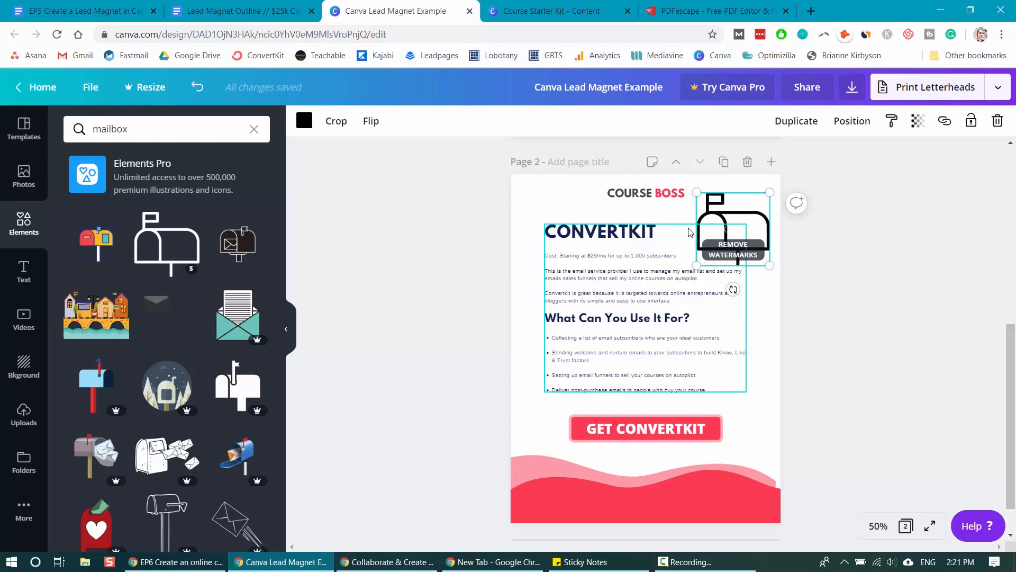
left_click(880, 207)
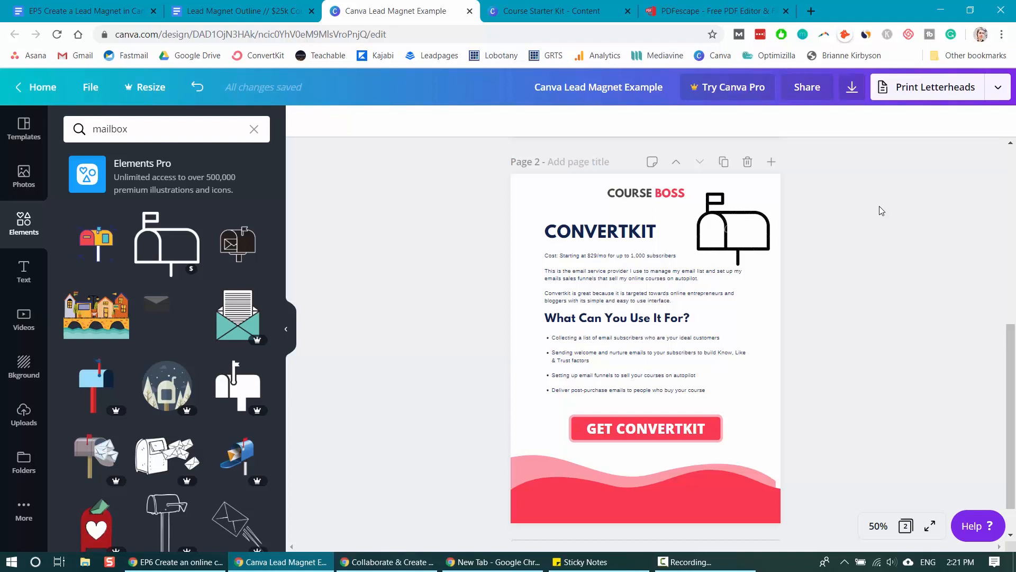
Replace the mailbox search with a search of the elements for "arrows" and look through the arrow graphics
left_click(254, 129)
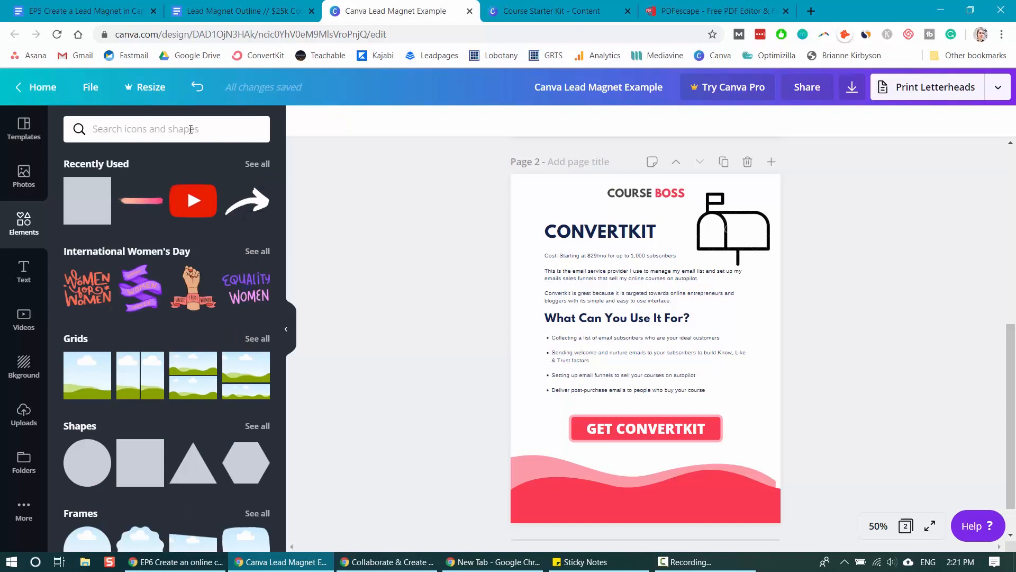
type("arrows")
key("Return")
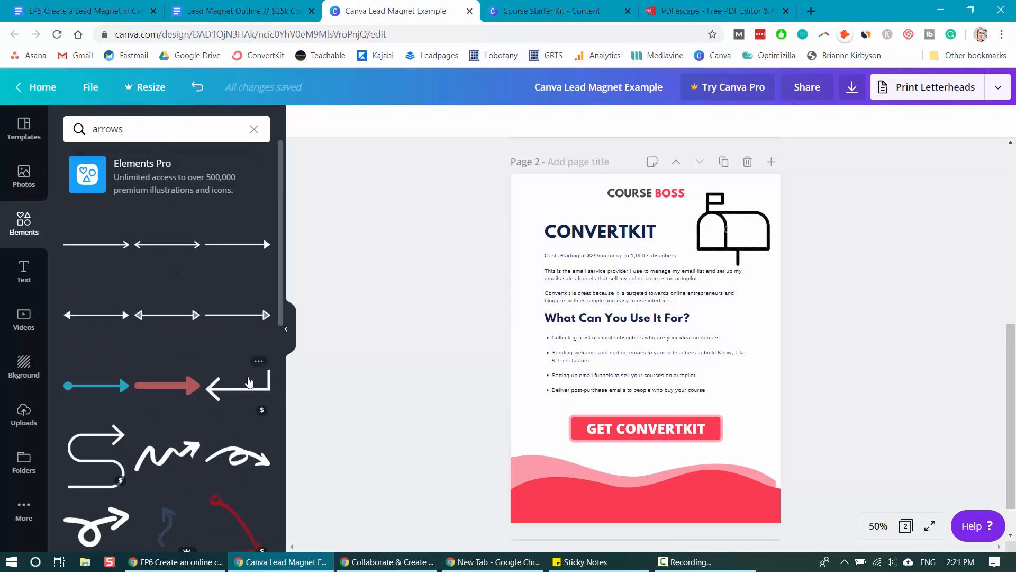
scroll(249, 381, "down", 3)
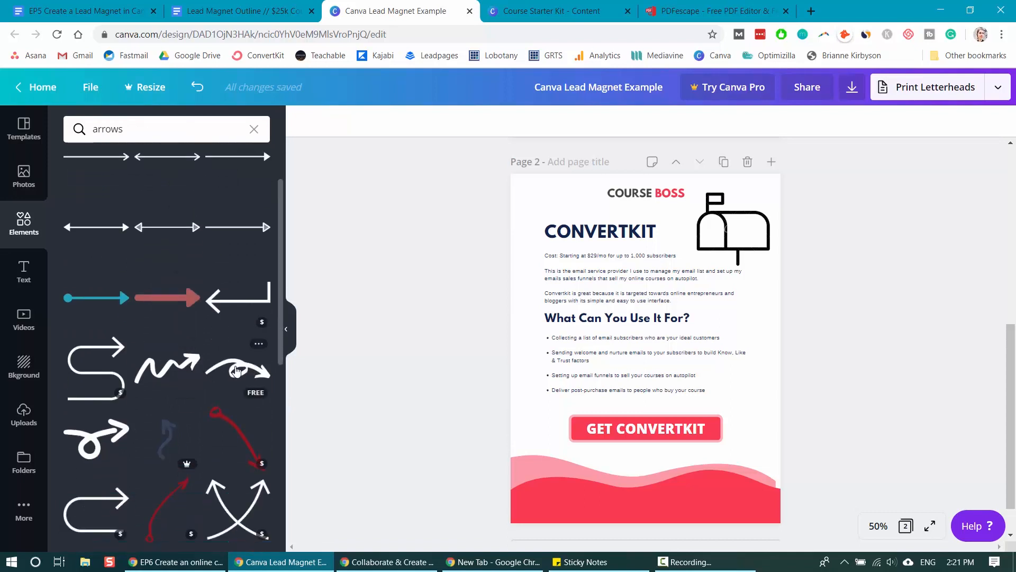
Add the free looping arrow to page 2, colour it black, and shrink, rotate and place it pointing at the GET CONVERTKIT button
left_click(236, 371)
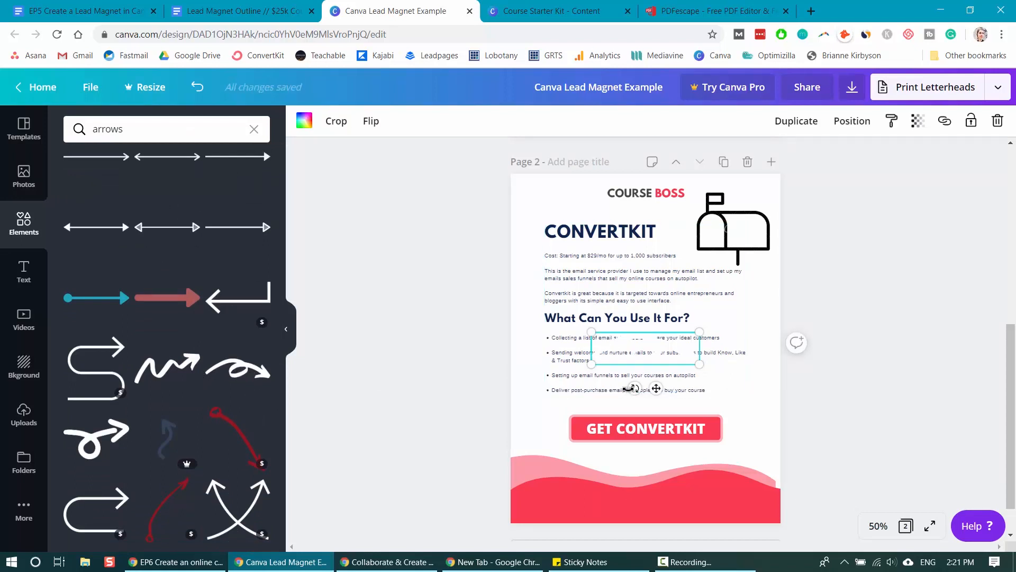
left_click_drag(630, 388, 619, 343)
left_click_drag(652, 351, 762, 390)
left_click(305, 121)
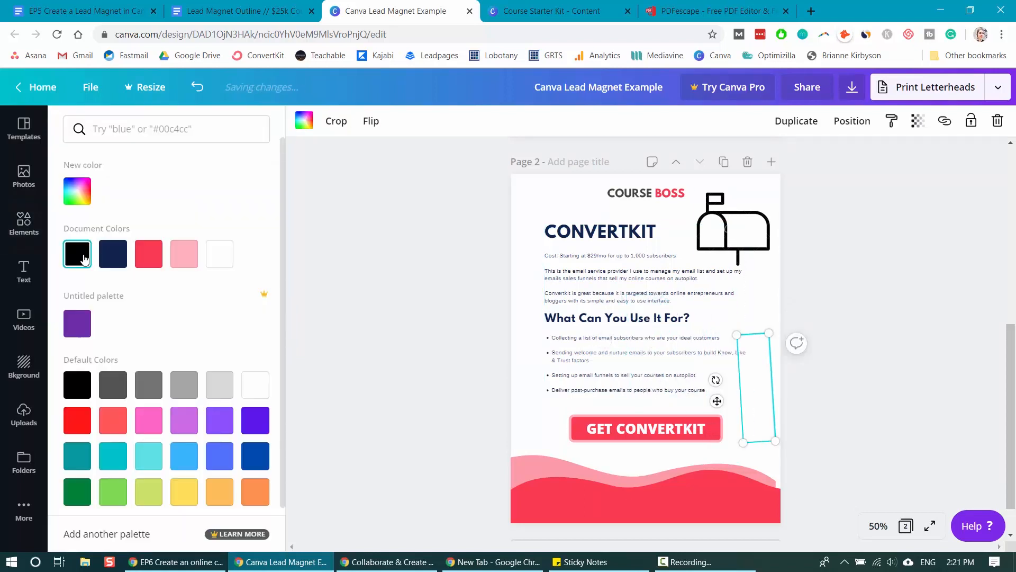
left_click(83, 260)
left_click_drag(743, 442, 756, 401)
left_click_drag(753, 375, 753, 400)
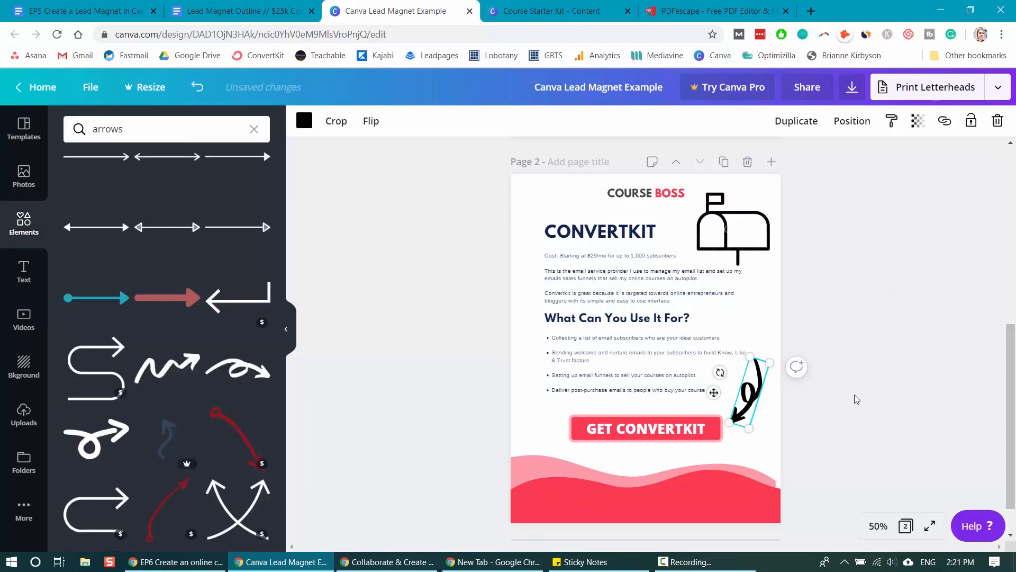
left_click(856, 399)
Save the lead magnet design
scroll(858, 394, "up", 7)
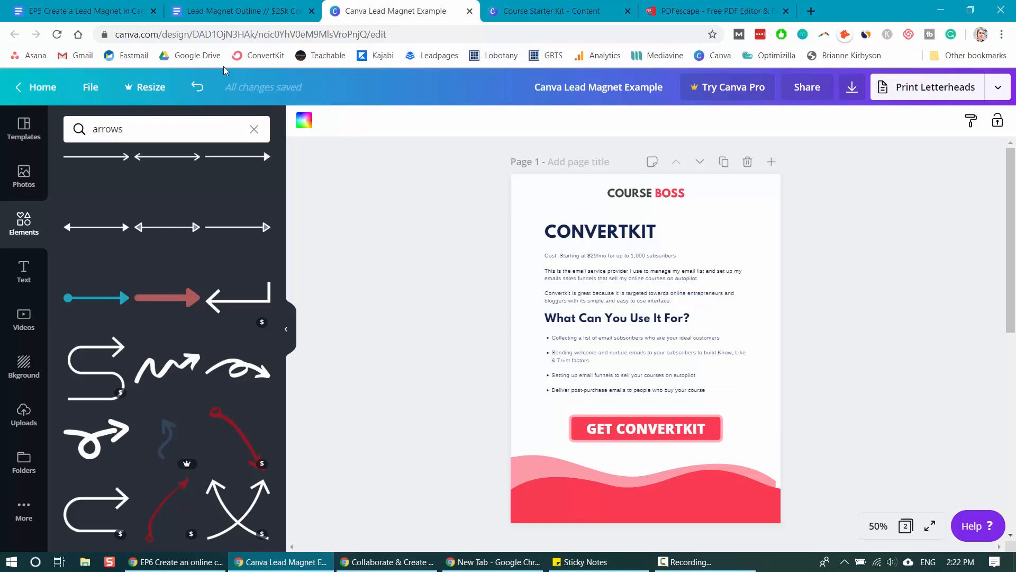
left_click(90, 87)
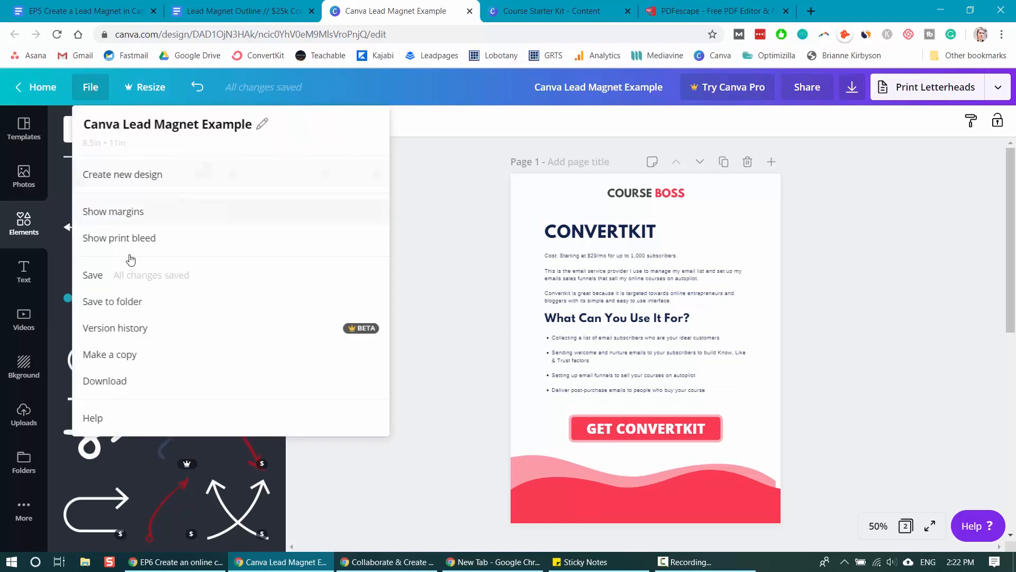
left_click(110, 277)
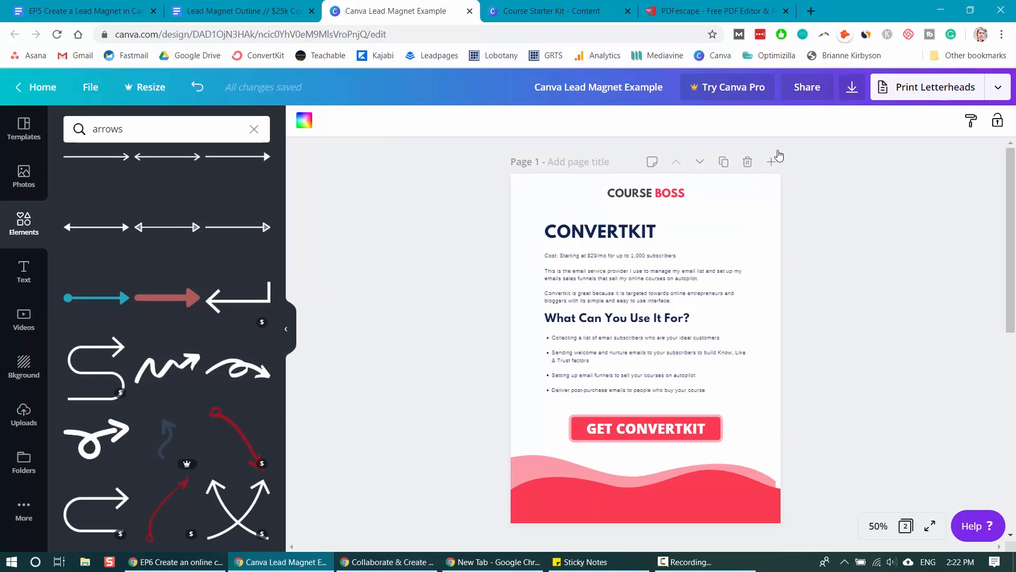
Open the download settings, set the file type to PDF Standard and check the page selection options
left_click(851, 94)
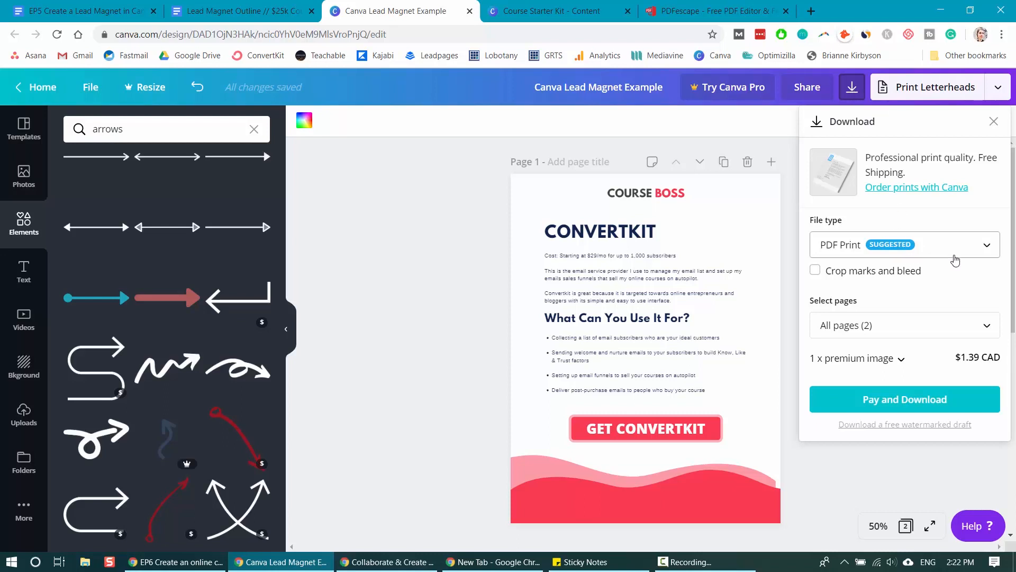
left_click(993, 243)
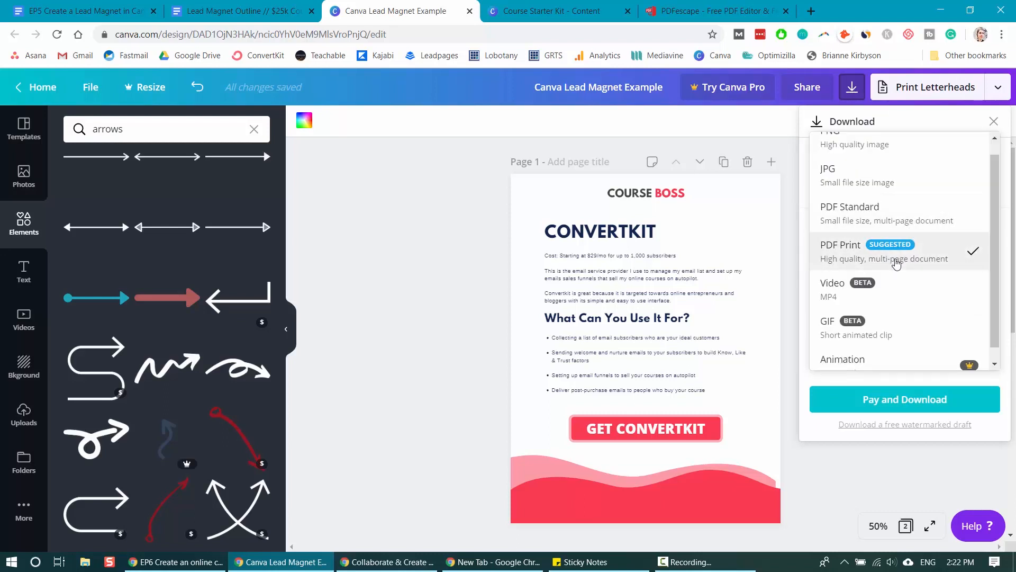
left_click(908, 221)
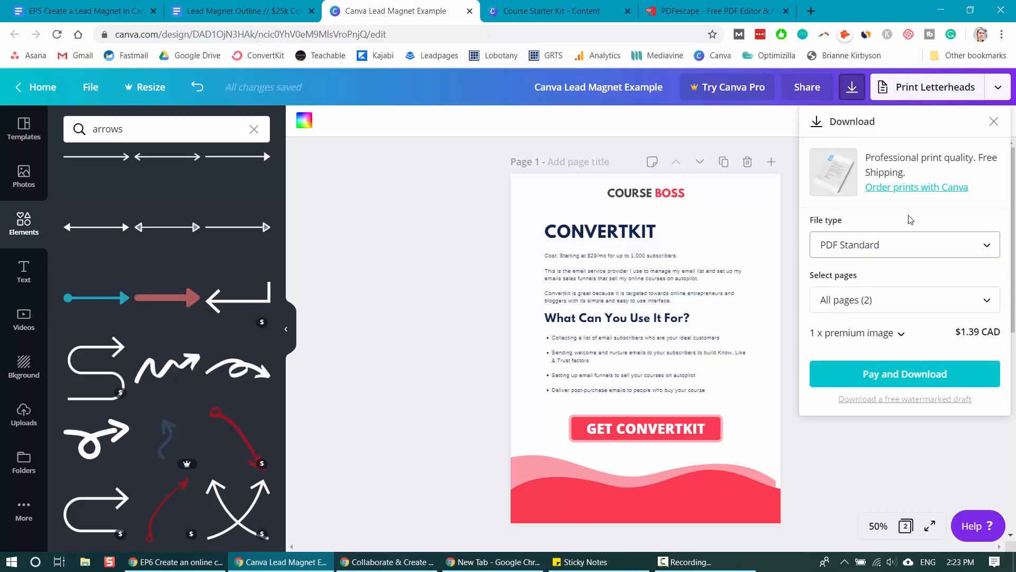
left_click(988, 301)
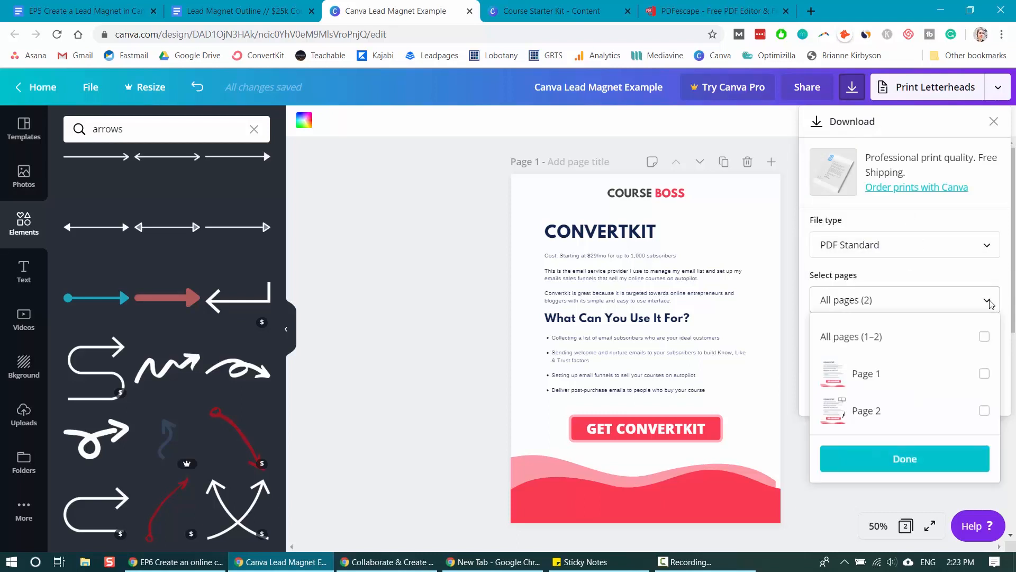
left_click(987, 301)
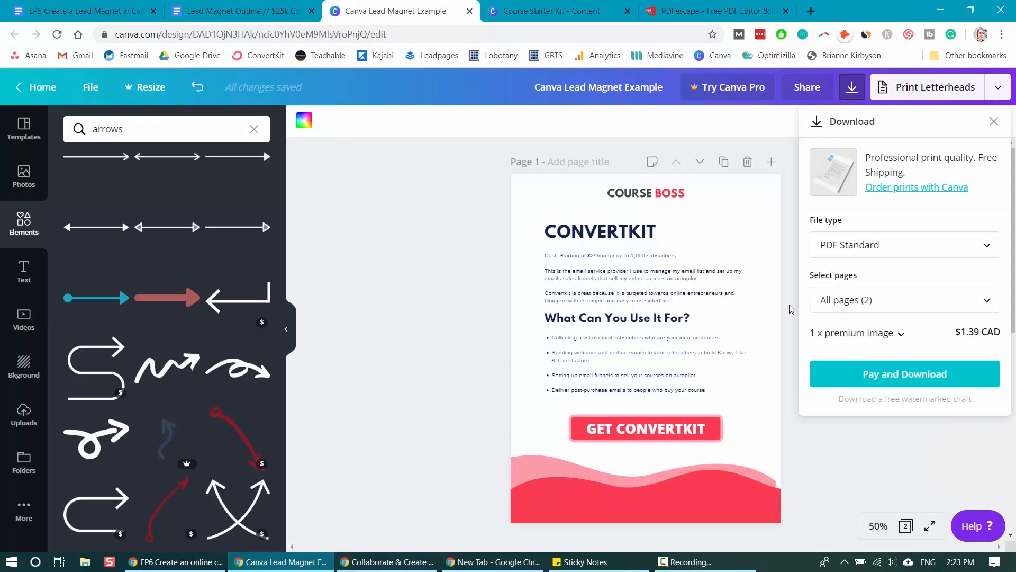
Delete the premium mailbox icon beside the CONVERTKIT title on page 2
scroll(733, 227, "down", 5)
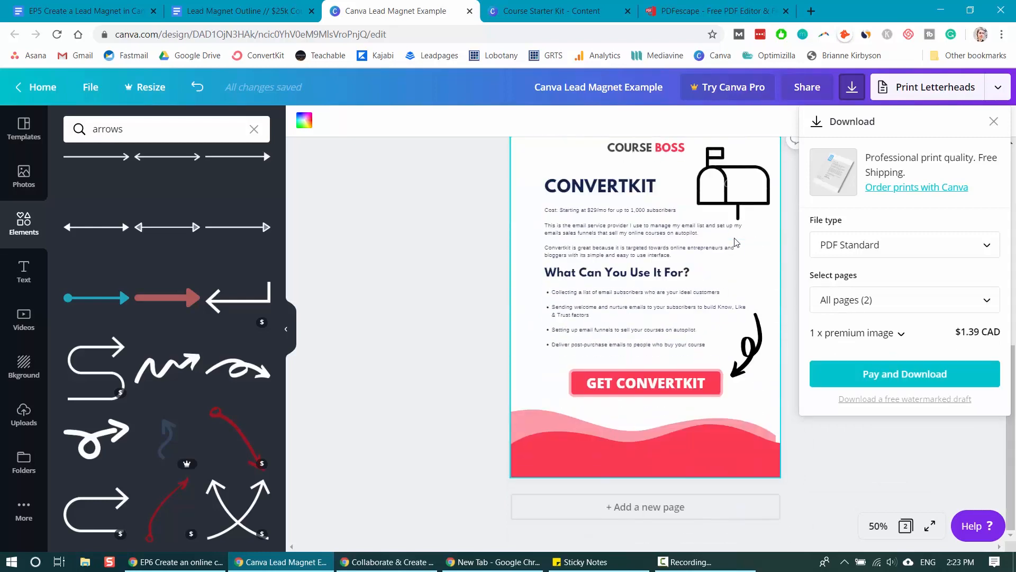
scroll(735, 241, "up", 2)
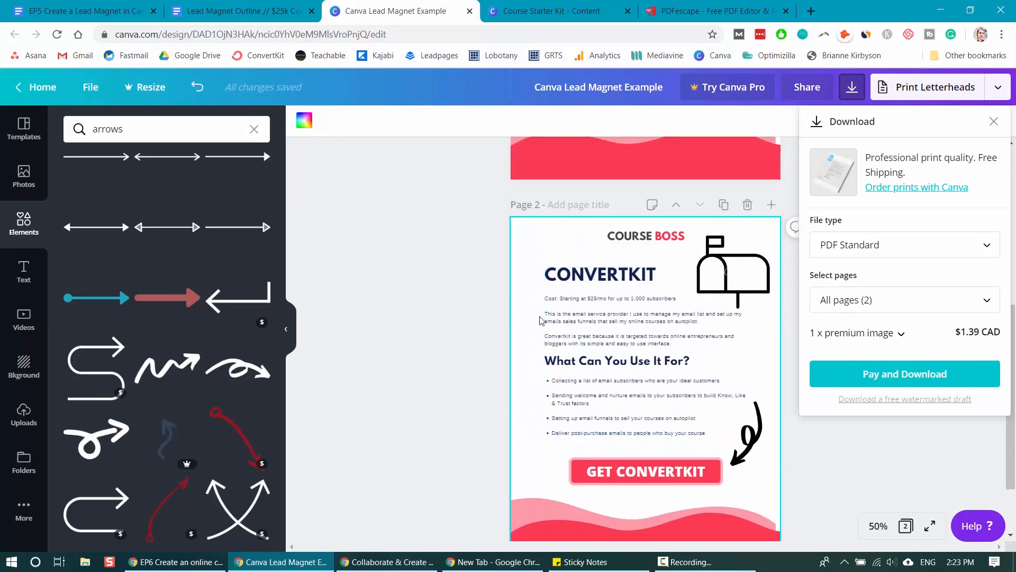
left_click(735, 259)
key("Delete")
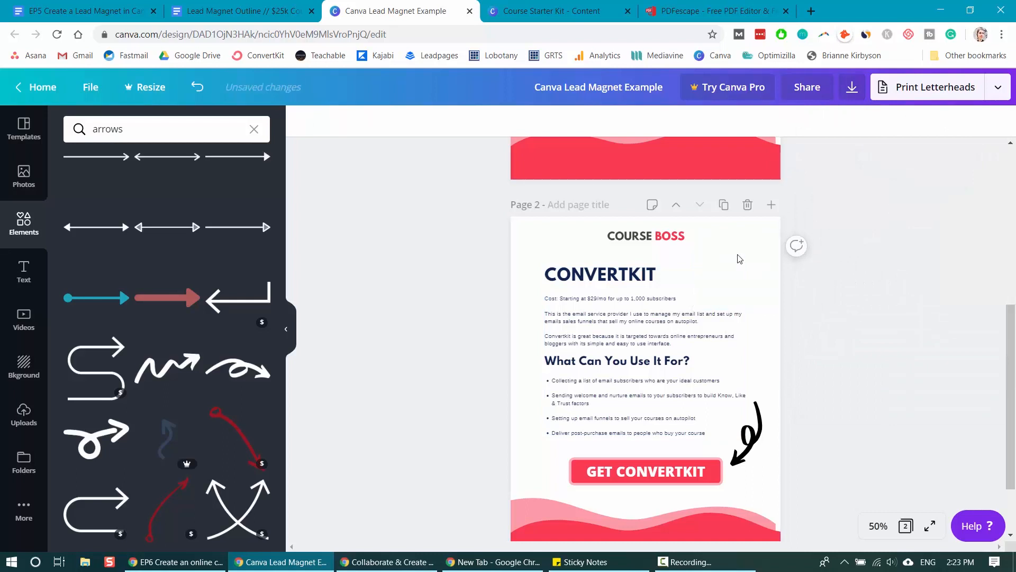
Download all pages of the design as PDF Print without crop marks, and dismiss the referral offer
left_click(91, 87)
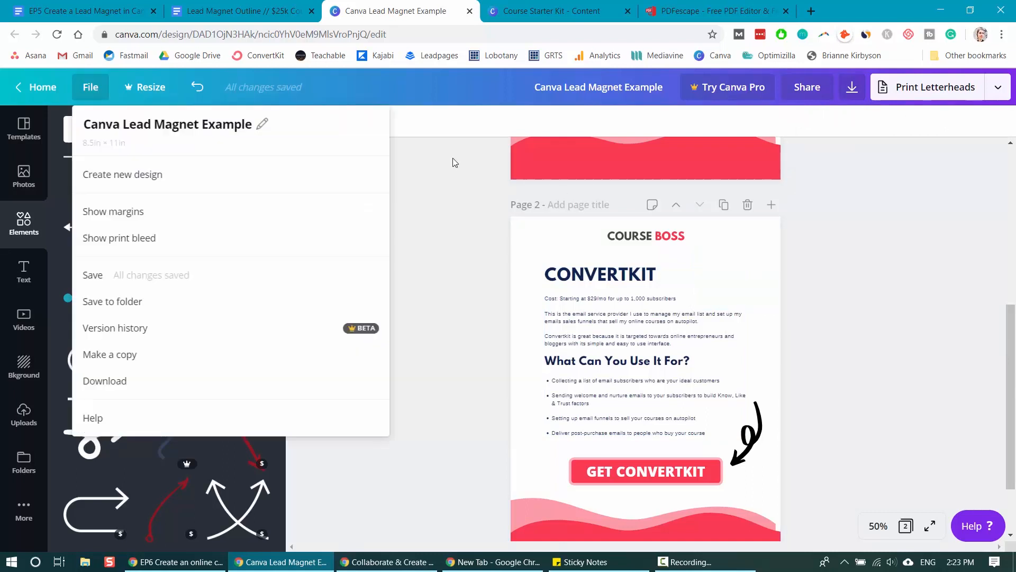
left_click(438, 181)
left_click(850, 88)
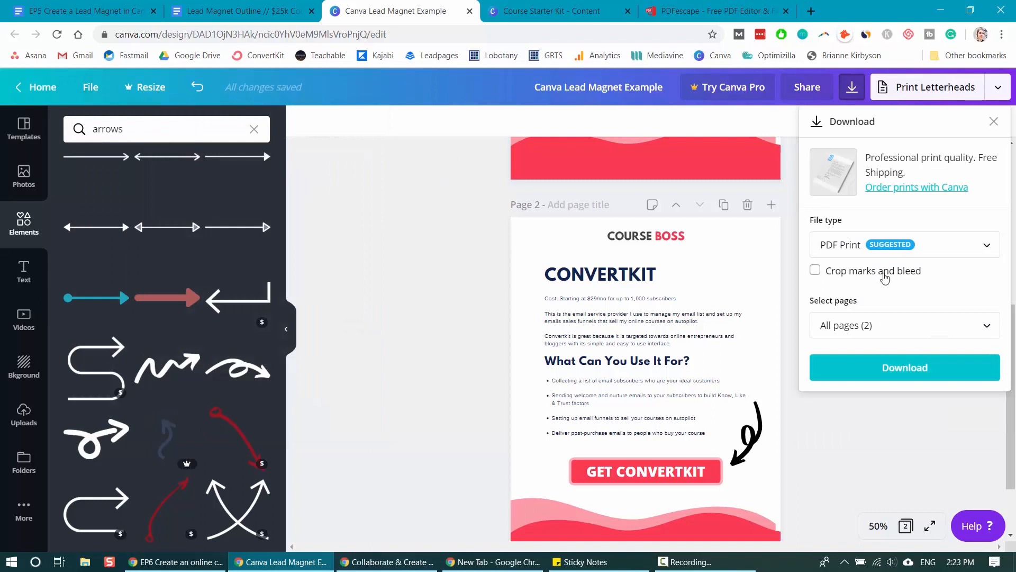
left_click(997, 320)
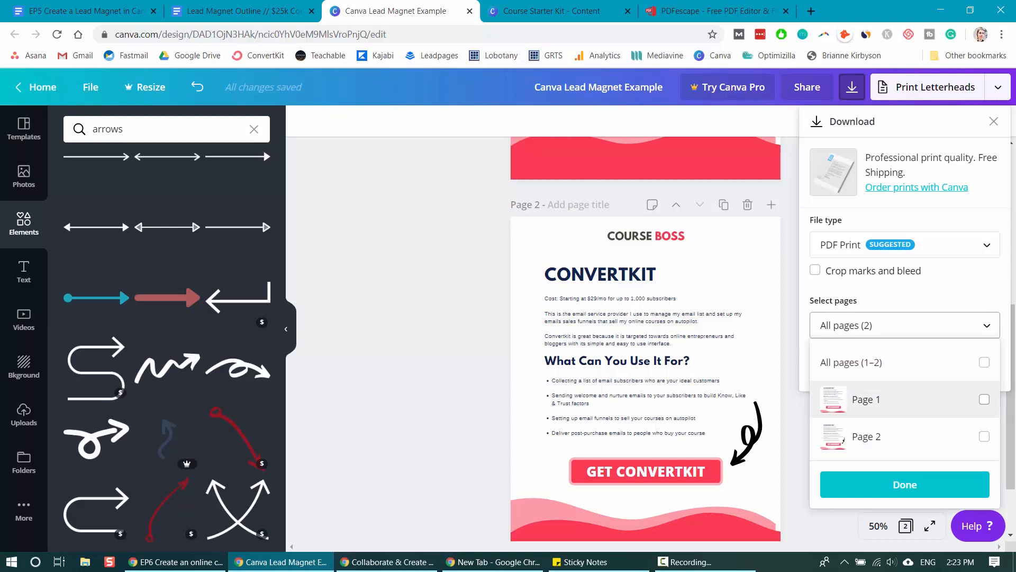
left_click(989, 327)
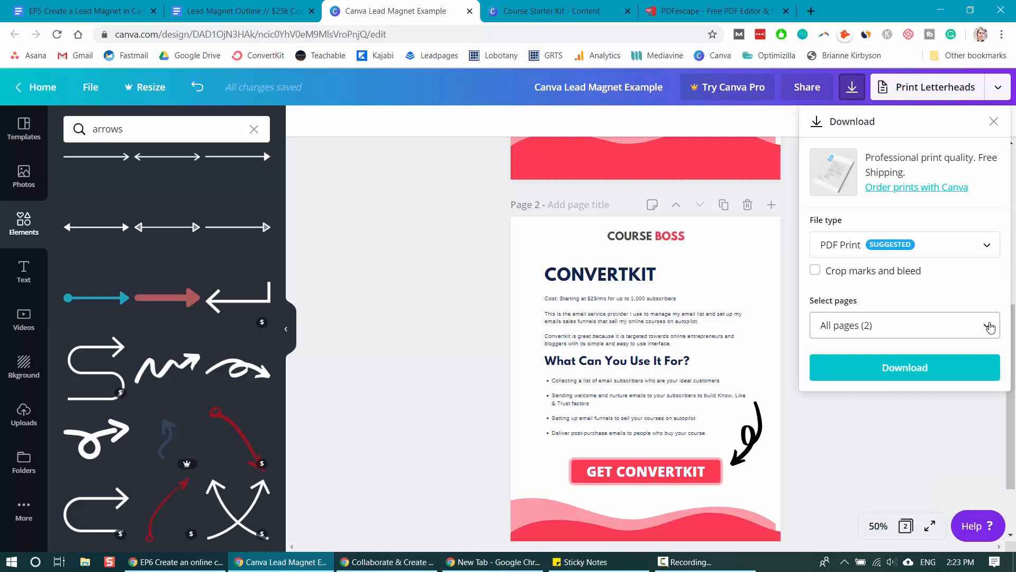
left_click(925, 370)
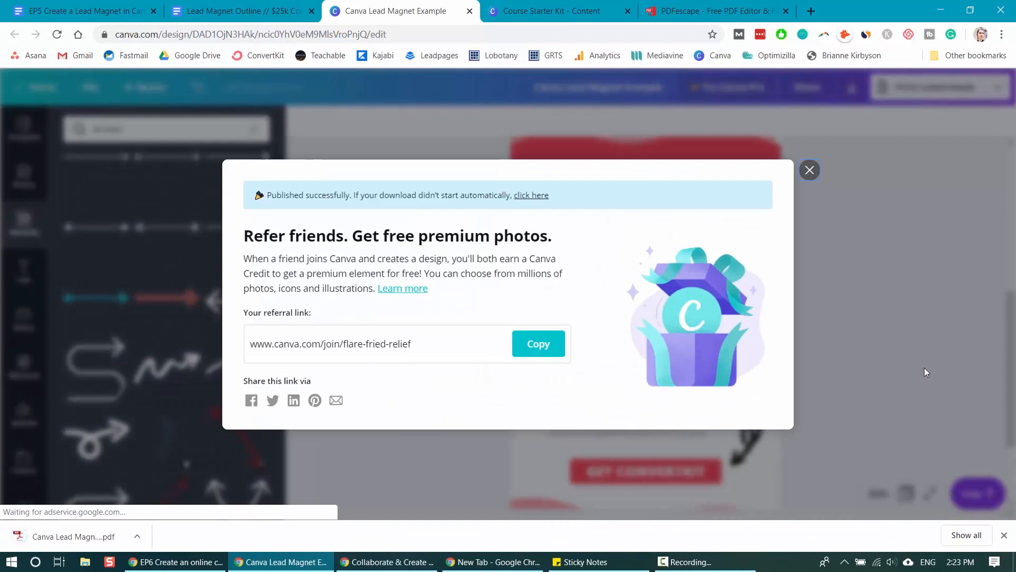
left_click(810, 170)
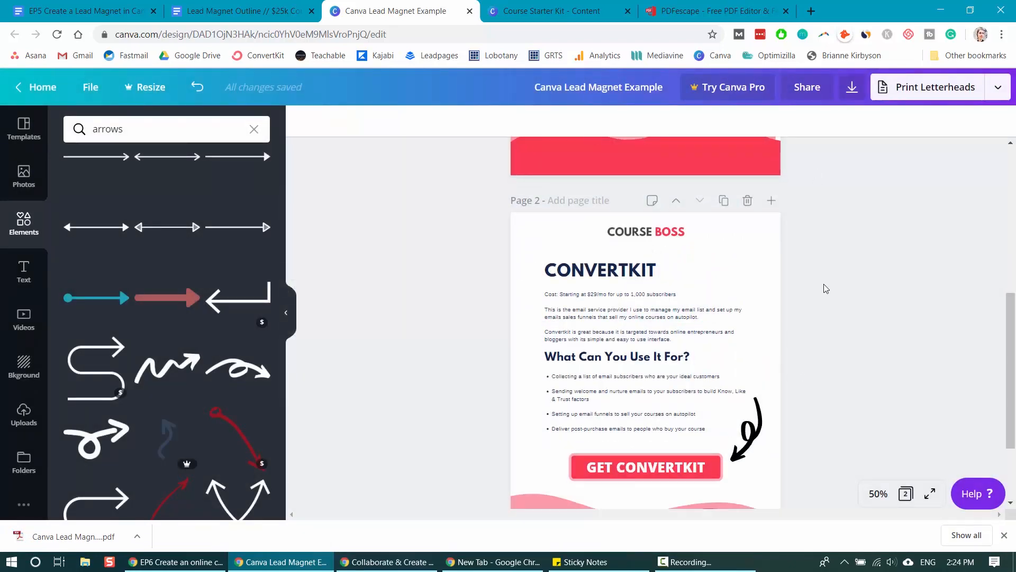
Switch to PDFescape, start the free online editor and upload the downloaded Canva lead magnet PDF
scroll(823, 284, "down", 2)
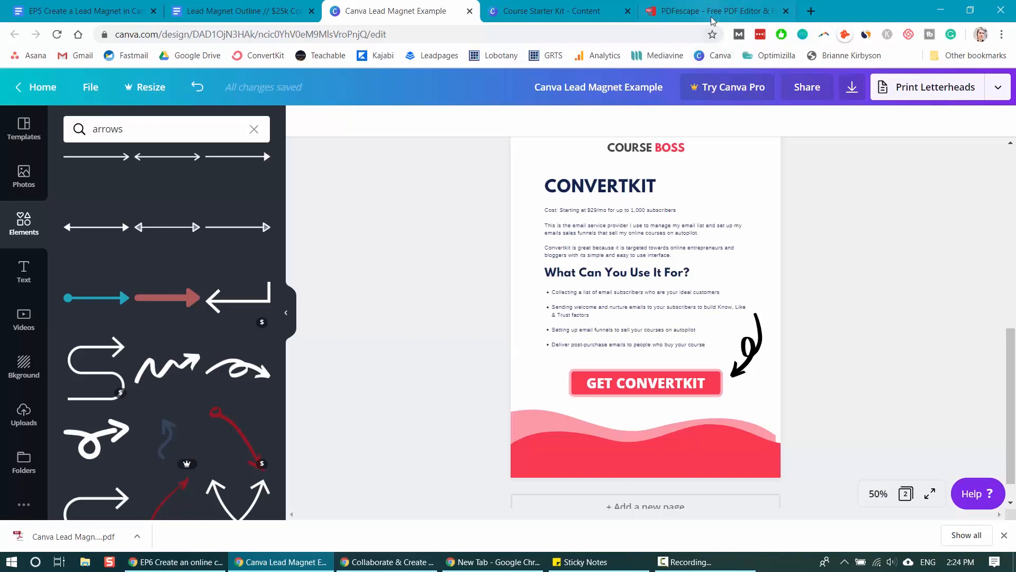
left_click(690, 16)
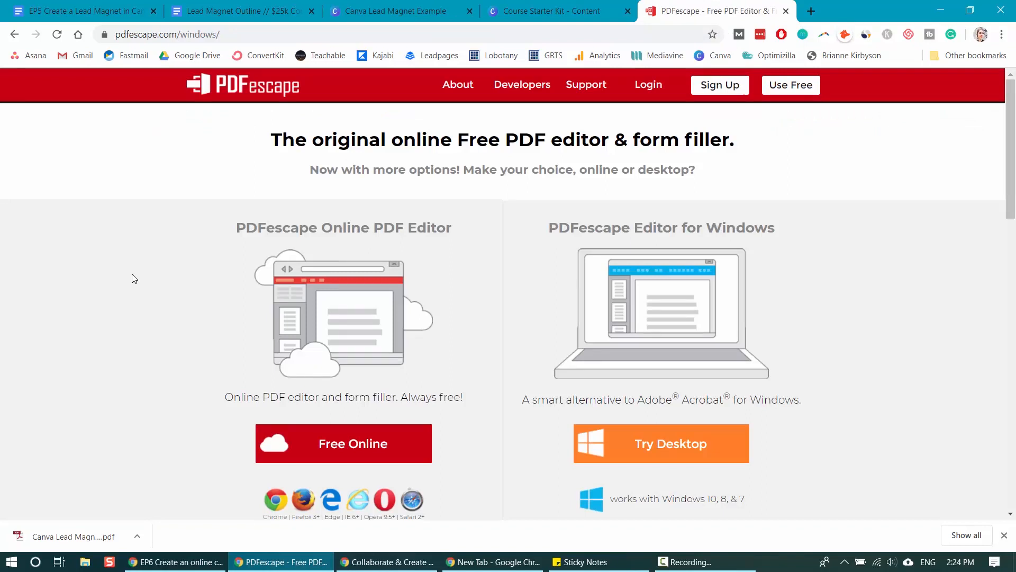
left_click(364, 446)
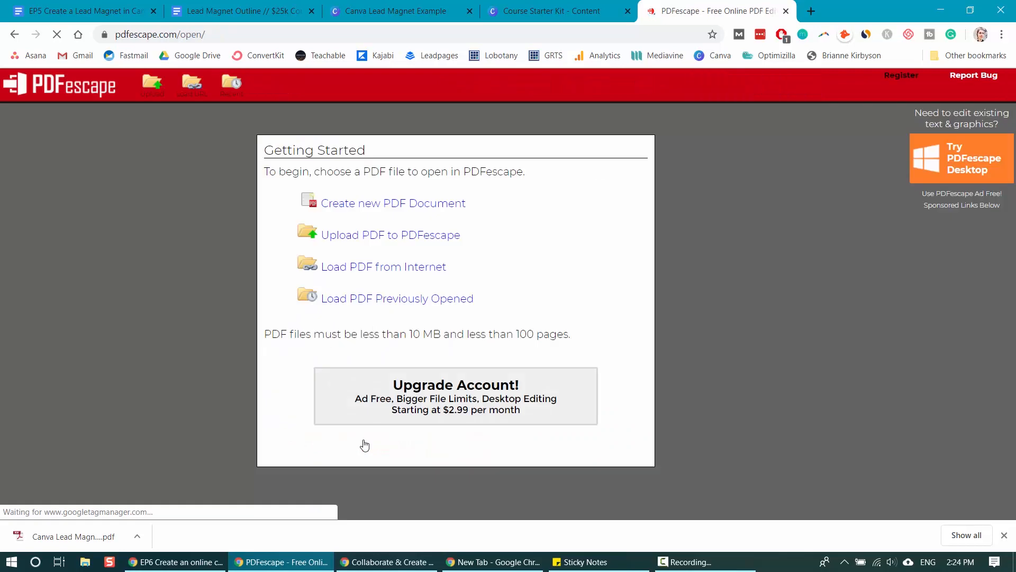
left_click(390, 236)
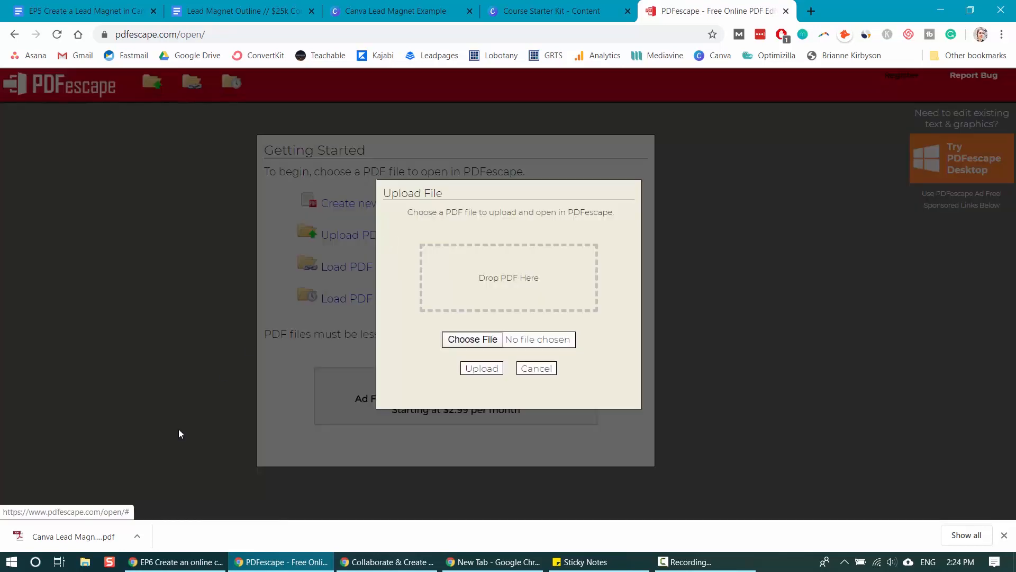
left_click_drag(83, 541, 479, 270)
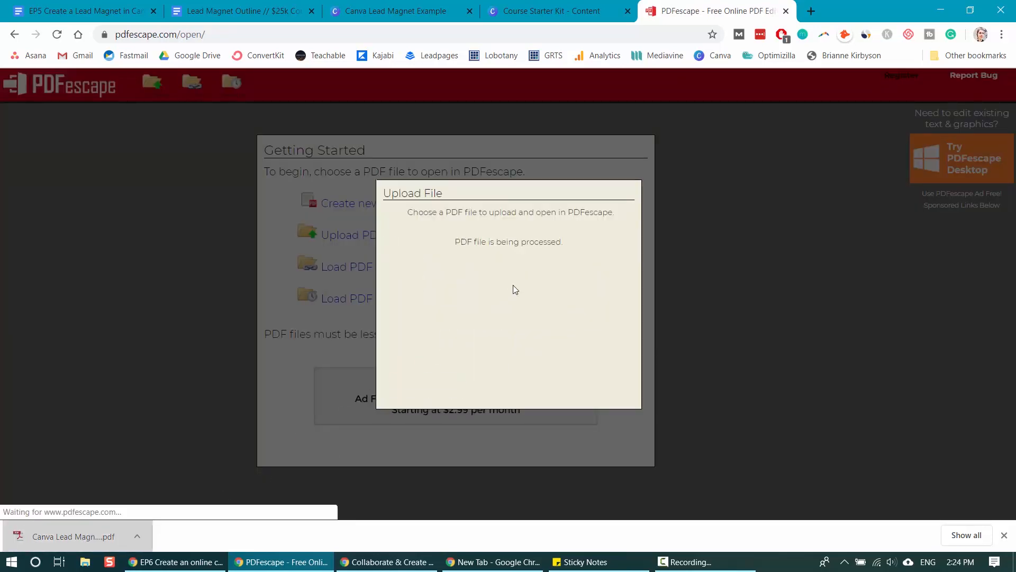